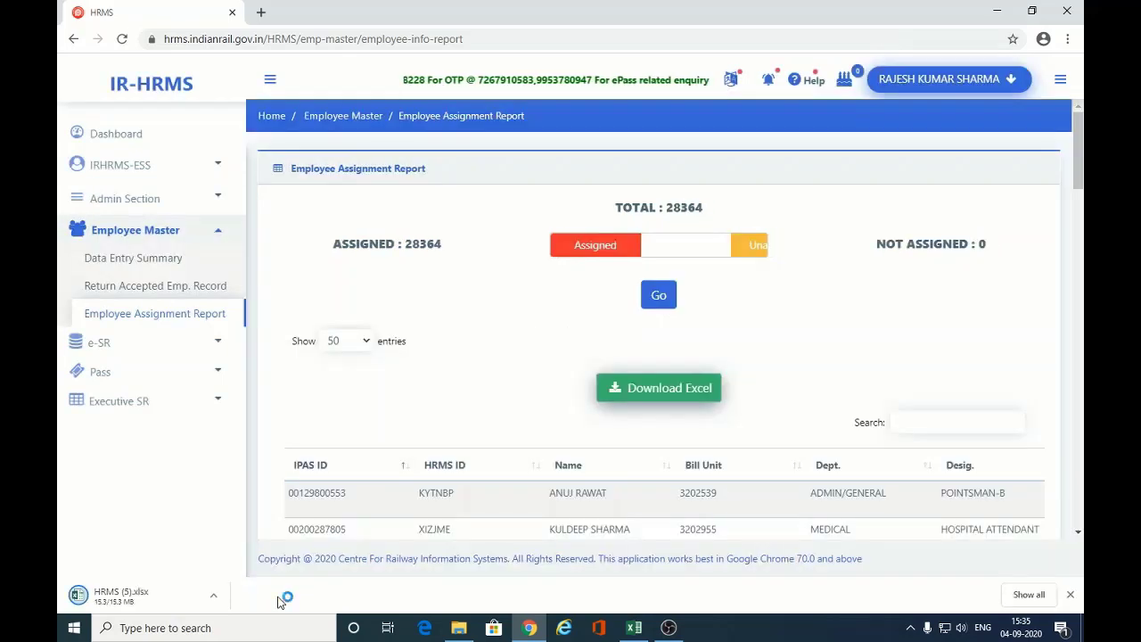
Open the downloaded HRMS (5).xlsx report from Chrome's download bar.
left_click(125, 596)
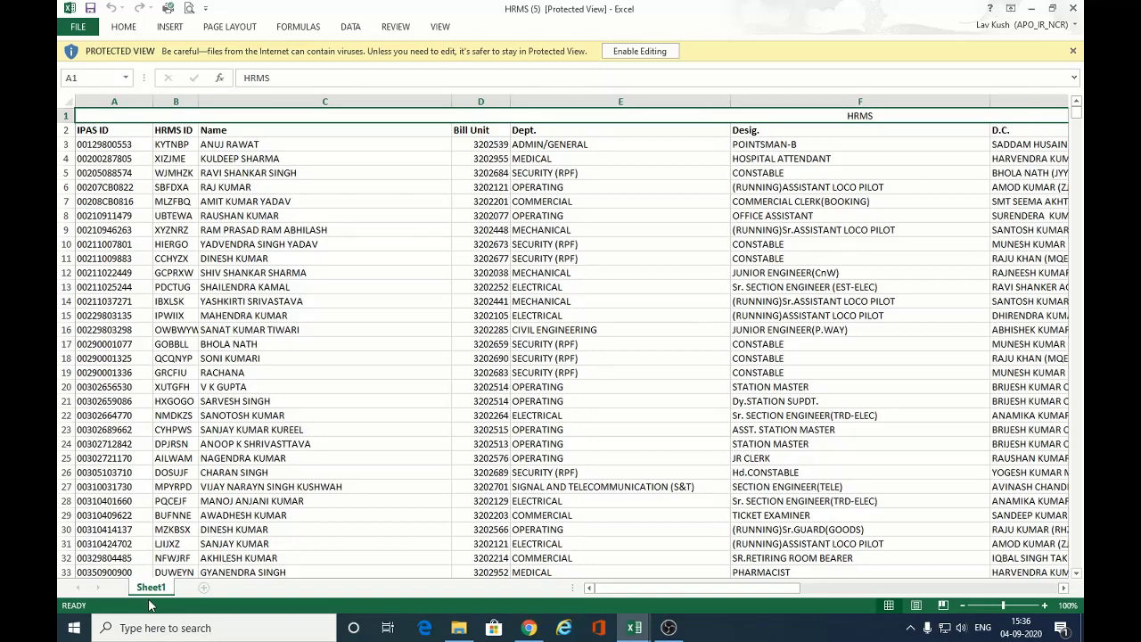
Copy the HRMS (5) sheet's employee data to the last cell and switch back to Chrome.
key("ctrl+shift+End")
key("ctrl+c")
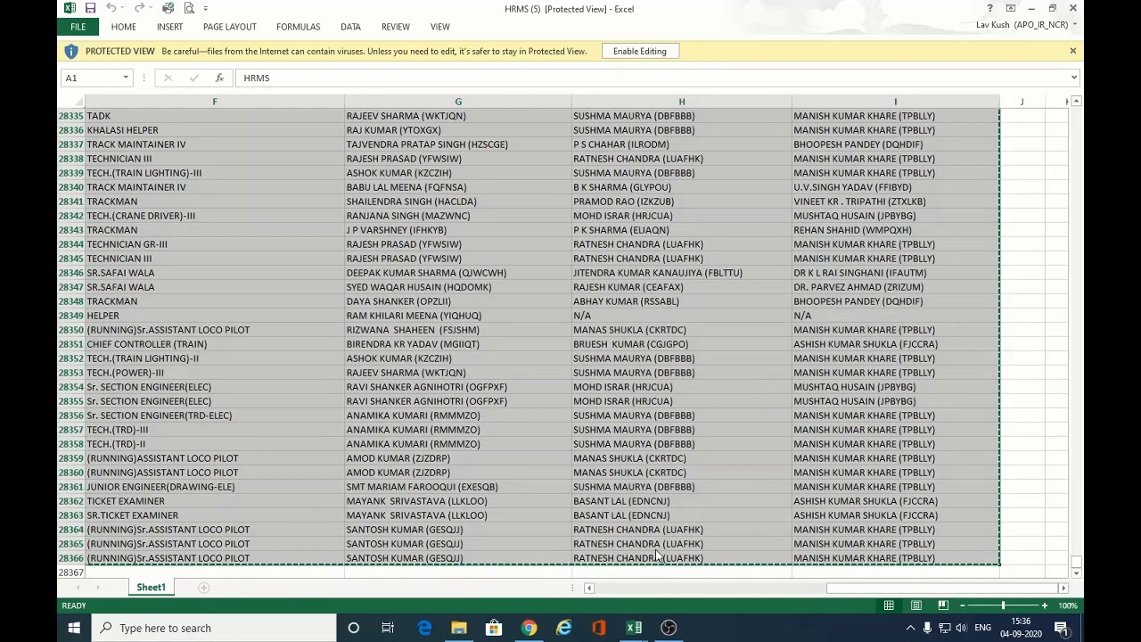
key("alt+Tab")
key("alt+Tab")
key("alt+Tab")
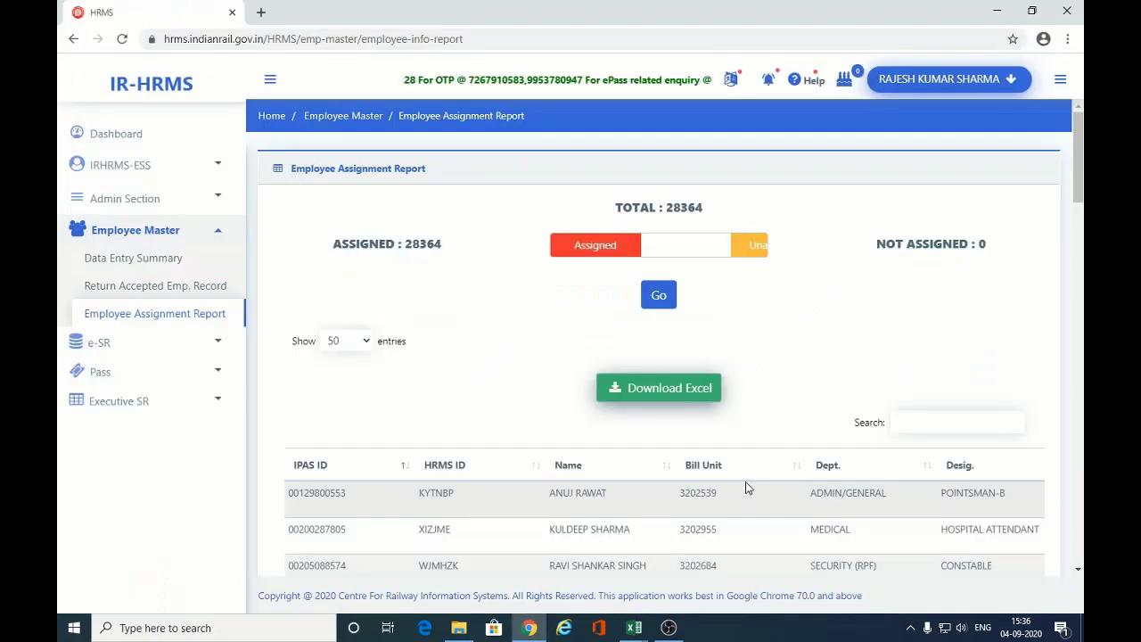
key("alt+Tab")
key("alt+Tab")
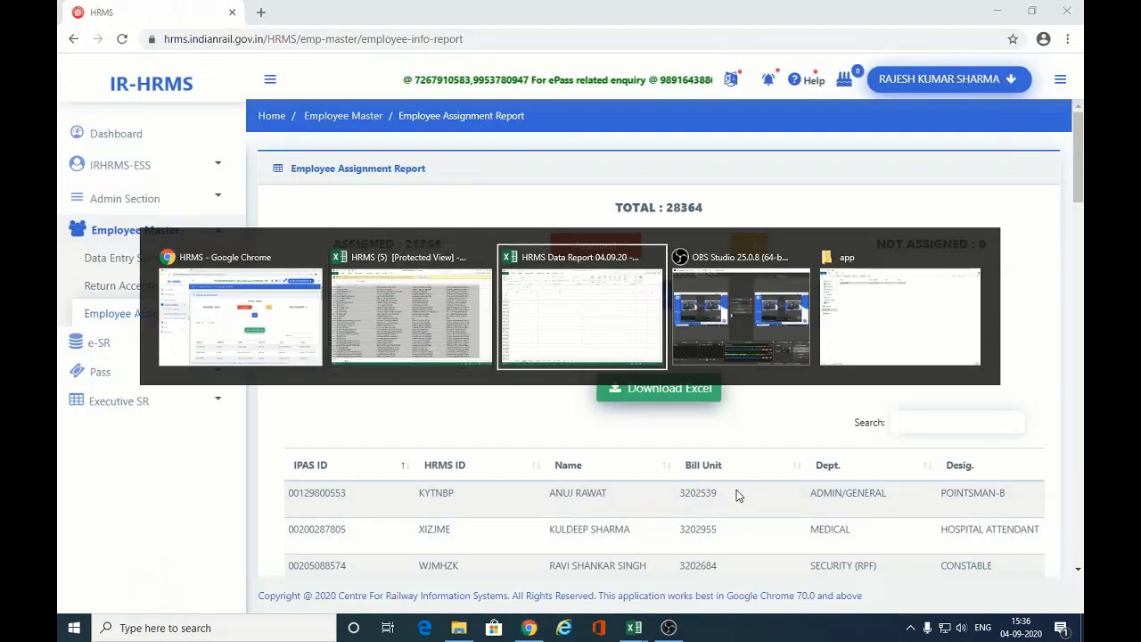
key("Escape")
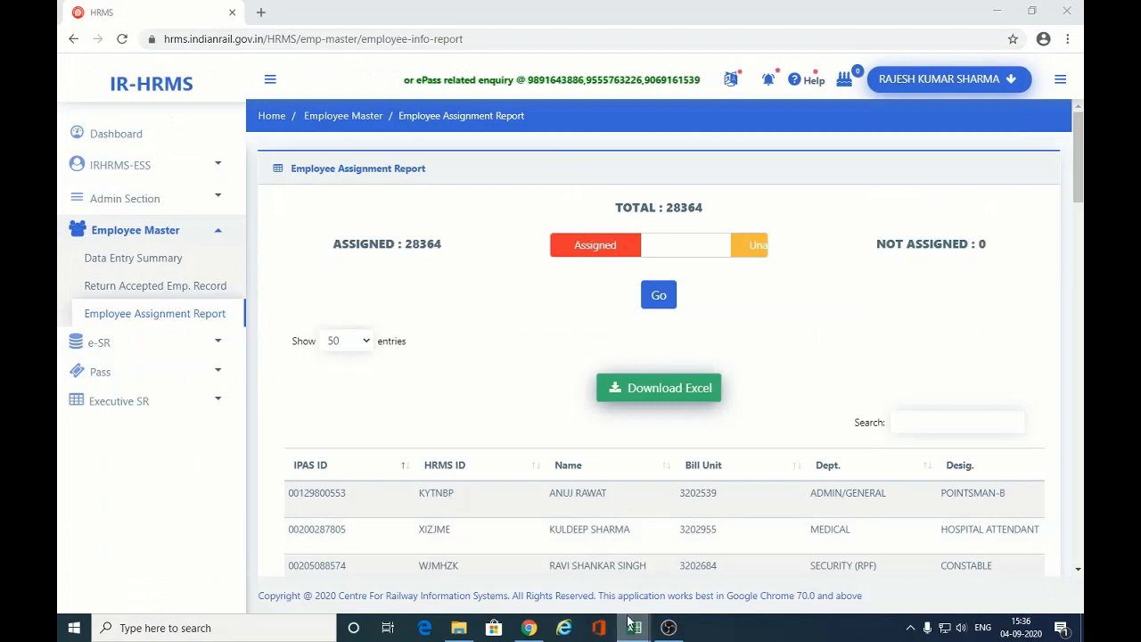
Refresh the DDC pivot table in the HRMS Data Report workbook.
mouse_move(634, 628)
left_click(583, 521)
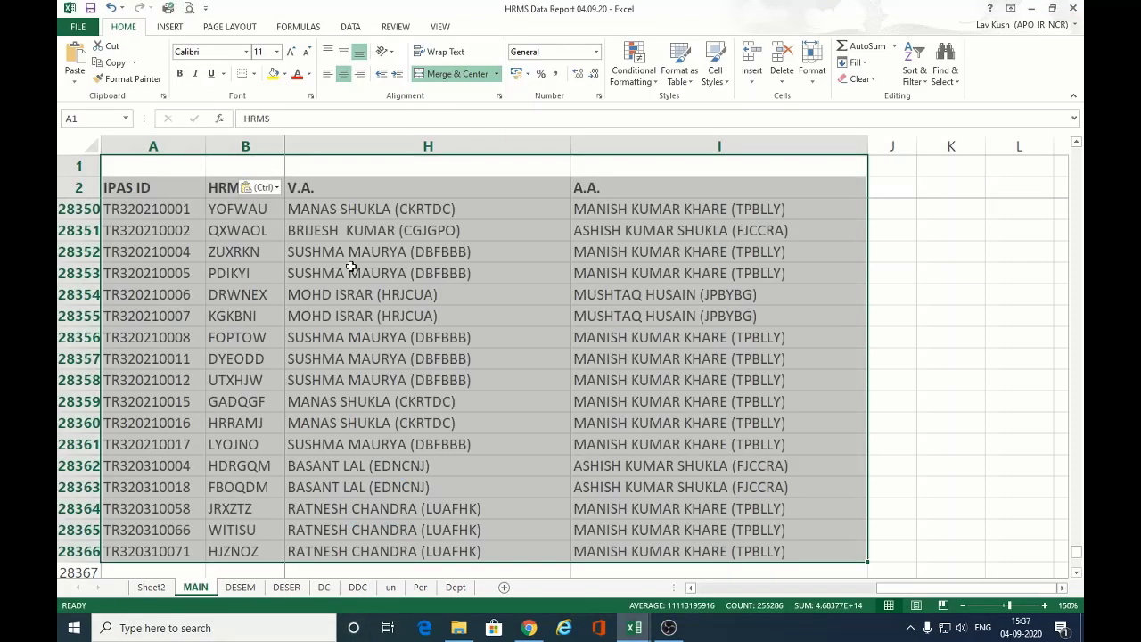
left_click(358, 586)
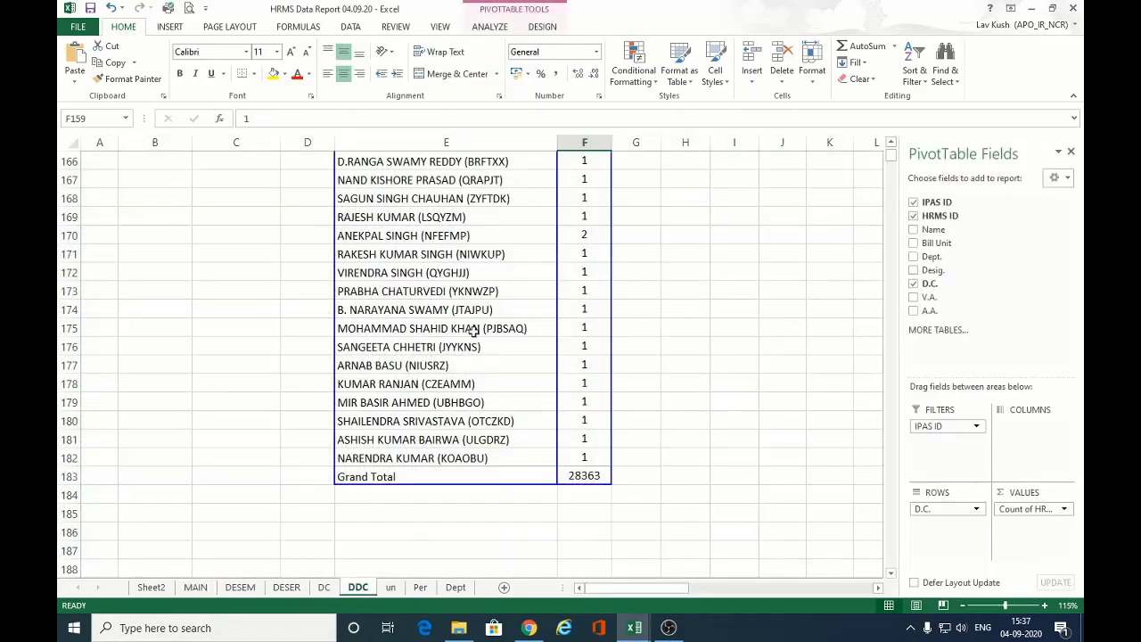
scroll(384, 277, "up", 11)
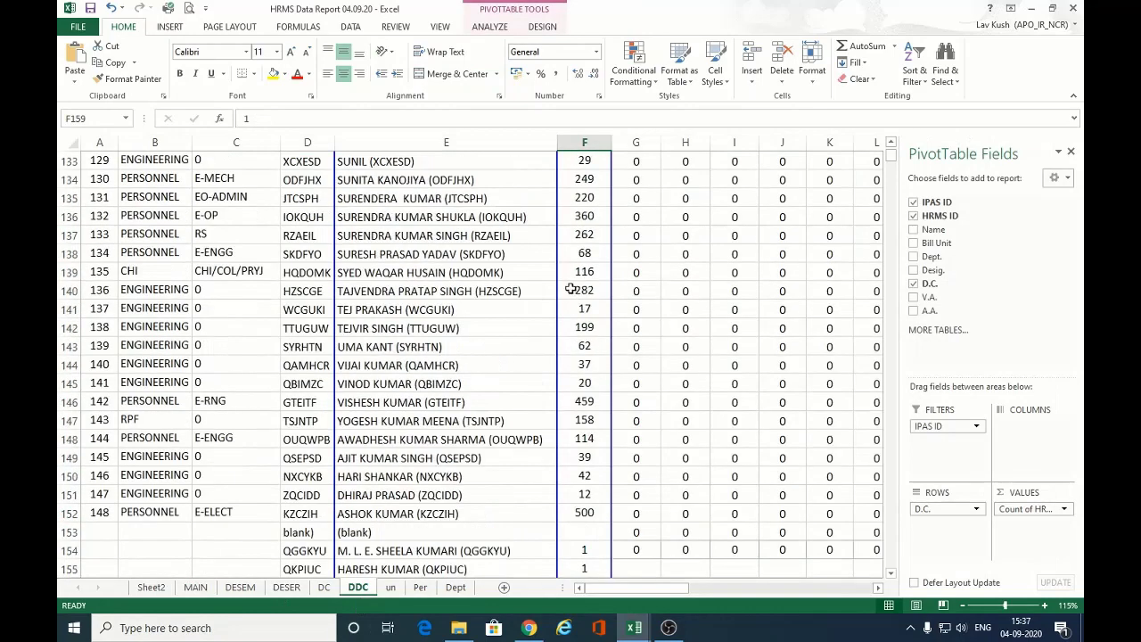
right_click(541, 305)
left_click(580, 348)
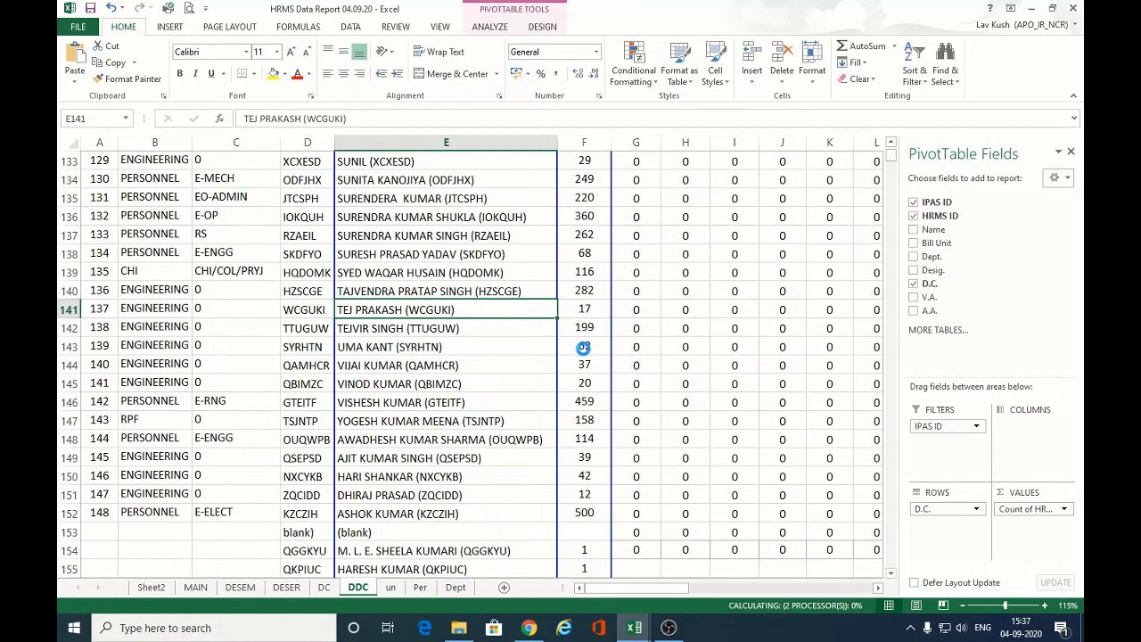
scroll(425, 395, "down", 7)
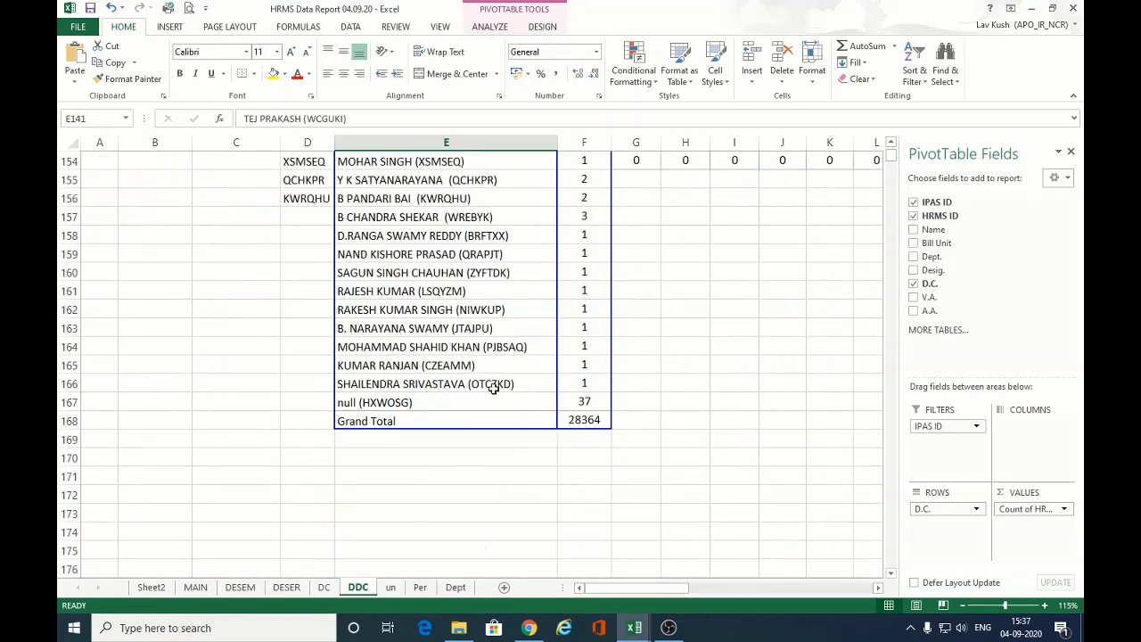
scroll(506, 388, "up", 2)
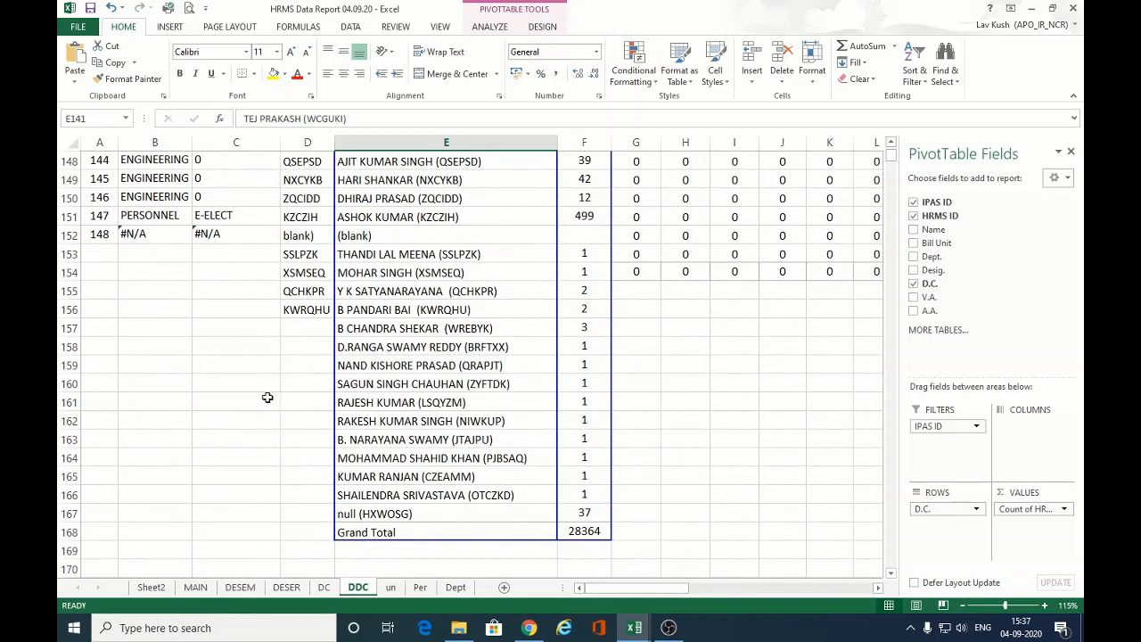
scroll(237, 395, "up", 5)
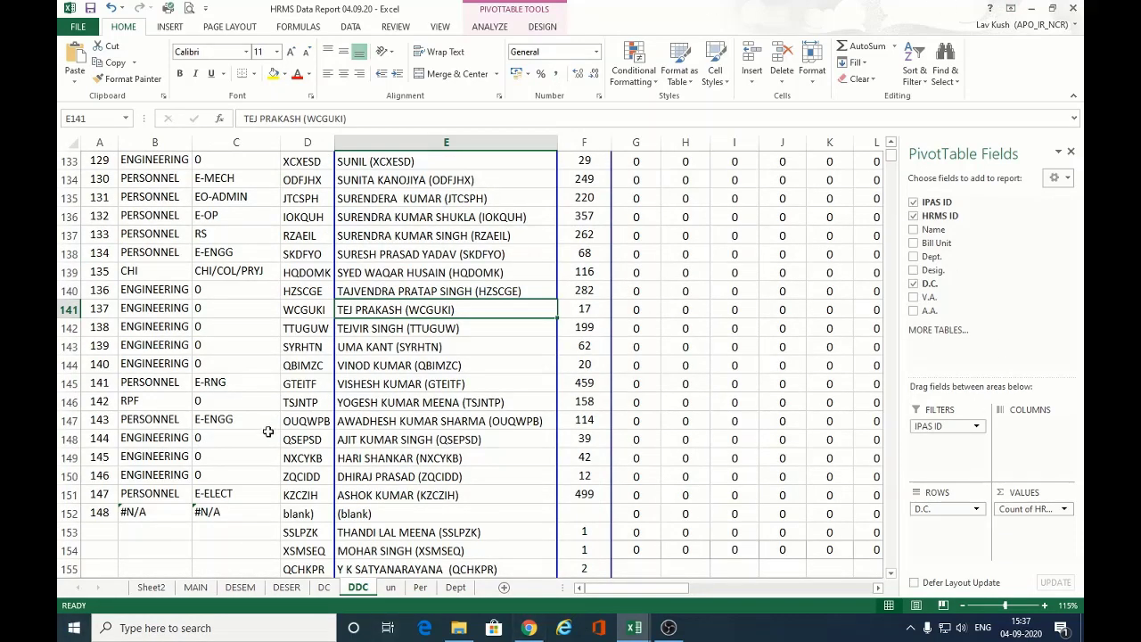
scroll(393, 464, "up", 6)
scroll(392, 464, "down", 12)
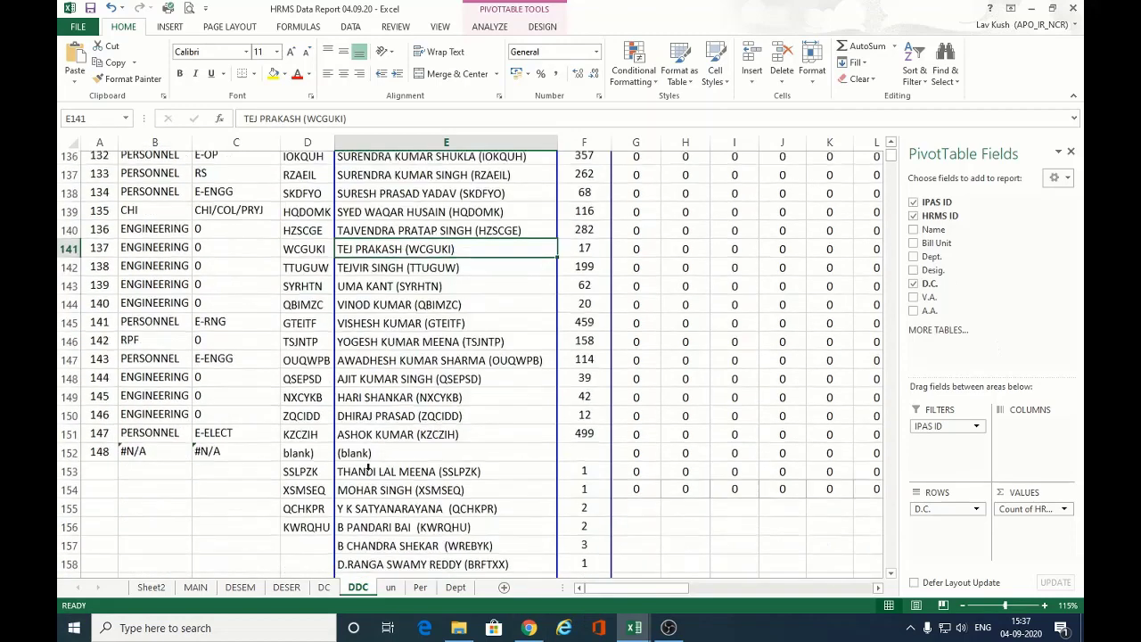
Refresh the Sheet2 bill-unit pivot and locate bill unit 3202111.
left_click(145, 588)
right_click(152, 356)
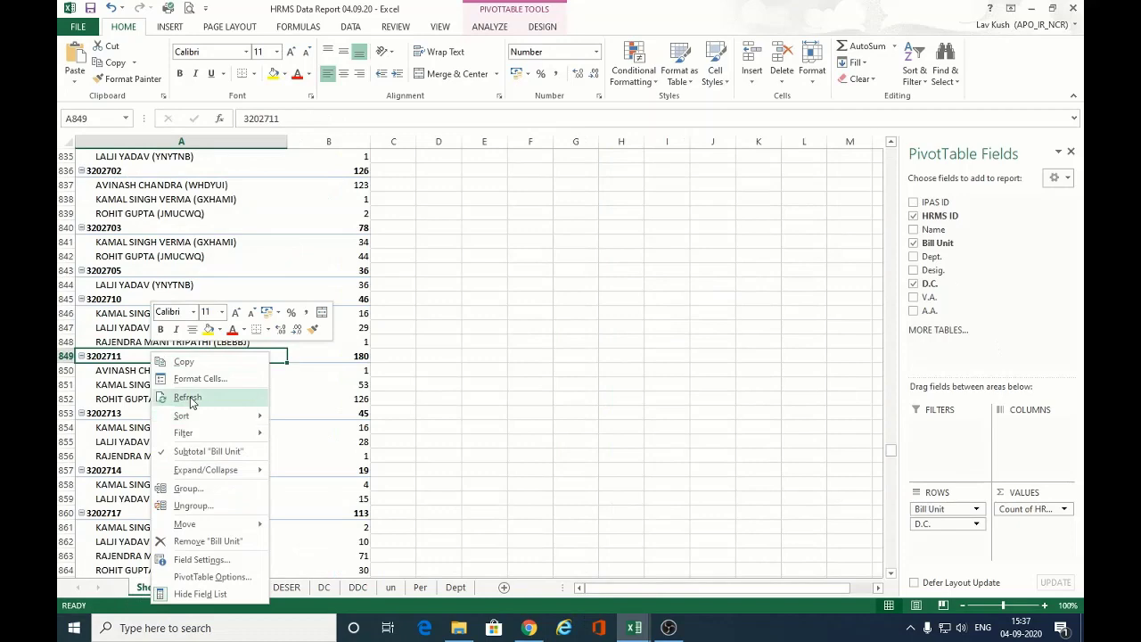
left_click(190, 398)
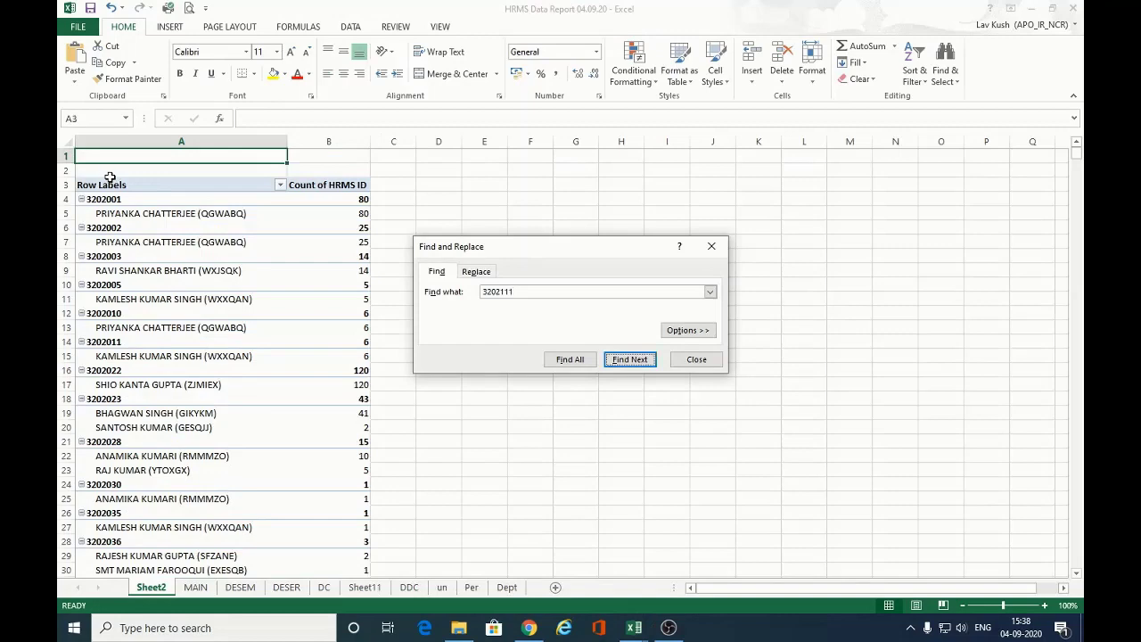
key("Return")
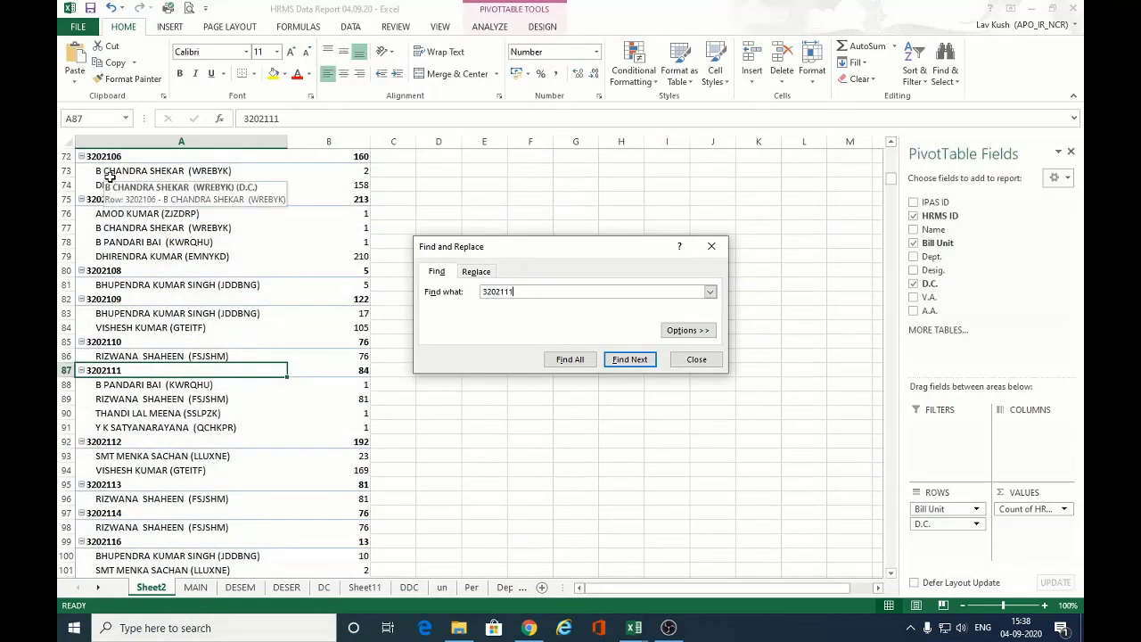
left_click(530, 630)
On Admin Section > Assign Bill Units, choose the dealing clerk by searching the name.
left_click(139, 209)
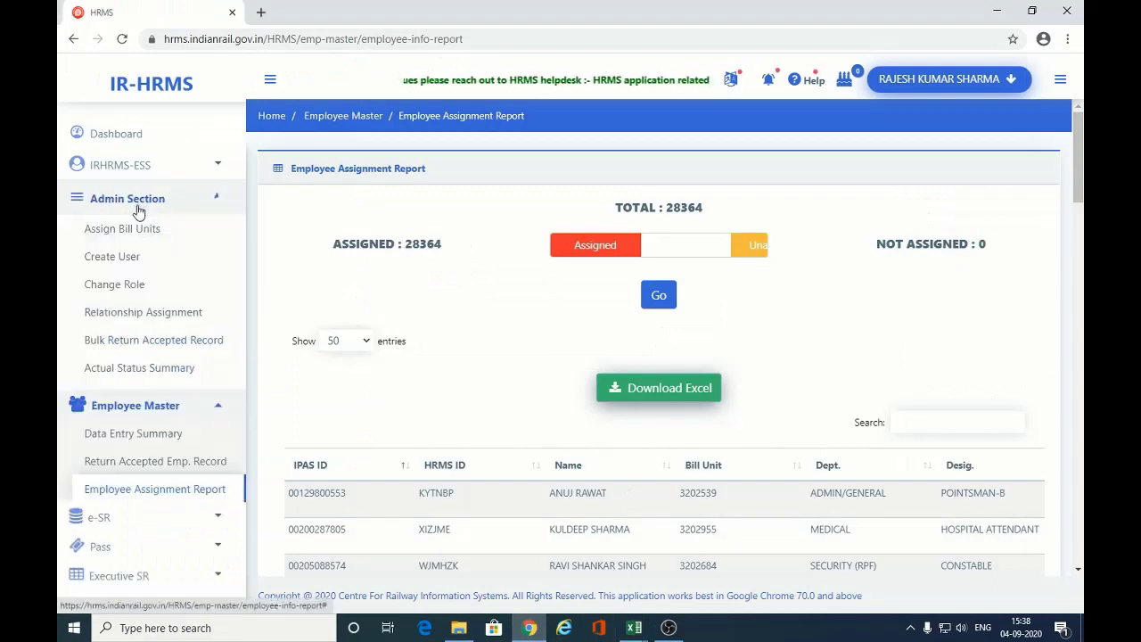
left_click(137, 230)
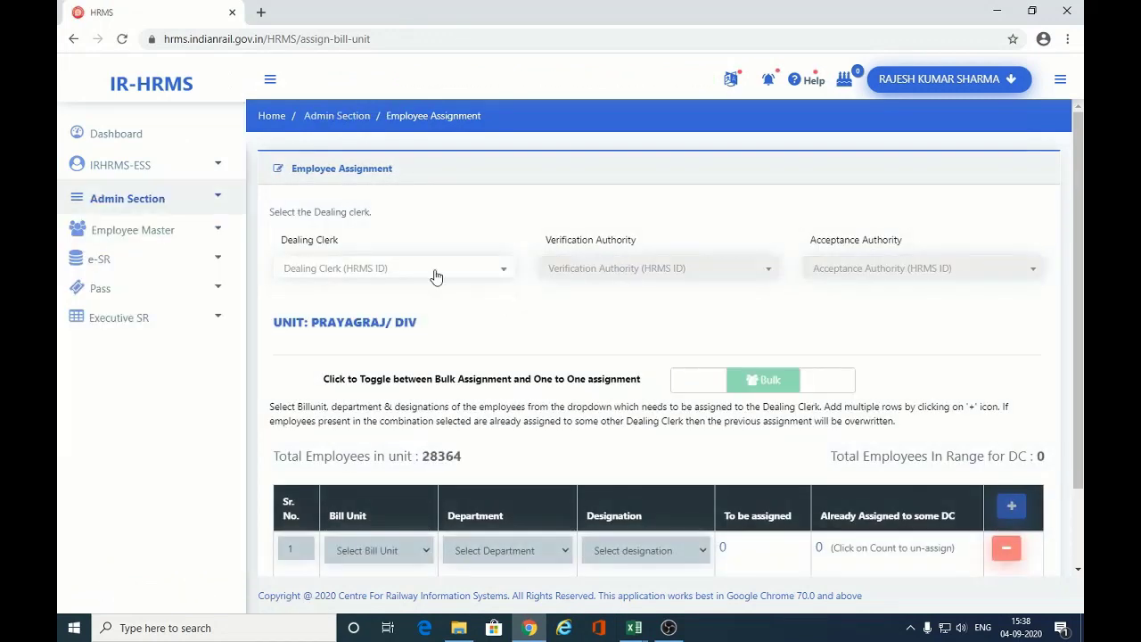
left_click(436, 274)
type("riz")
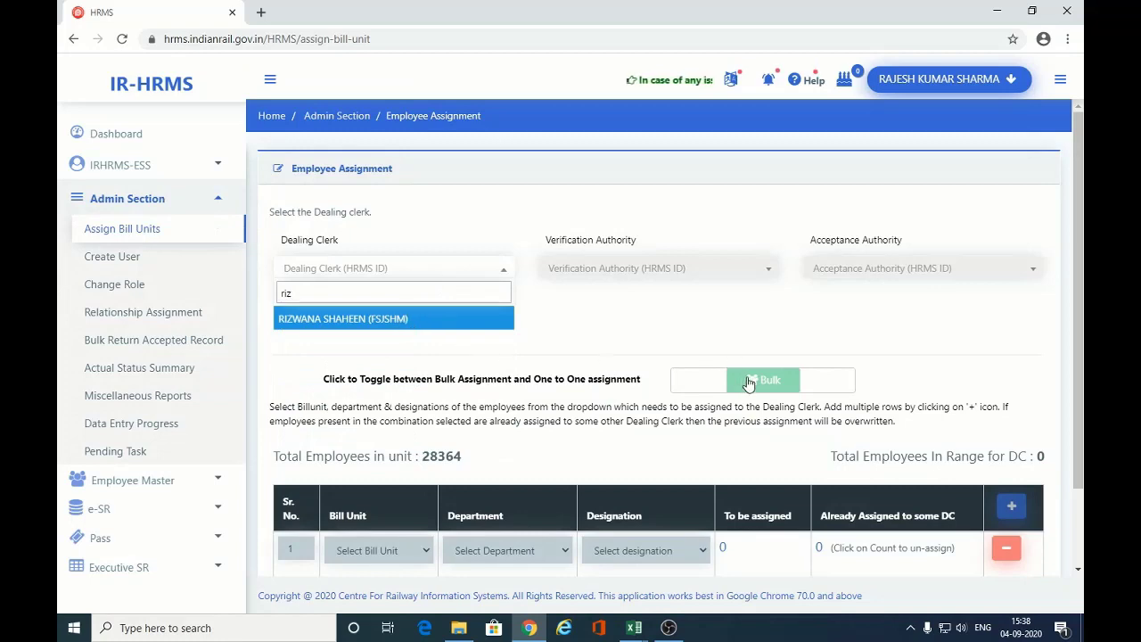
left_click(351, 319)
scroll(402, 328, "down", 3)
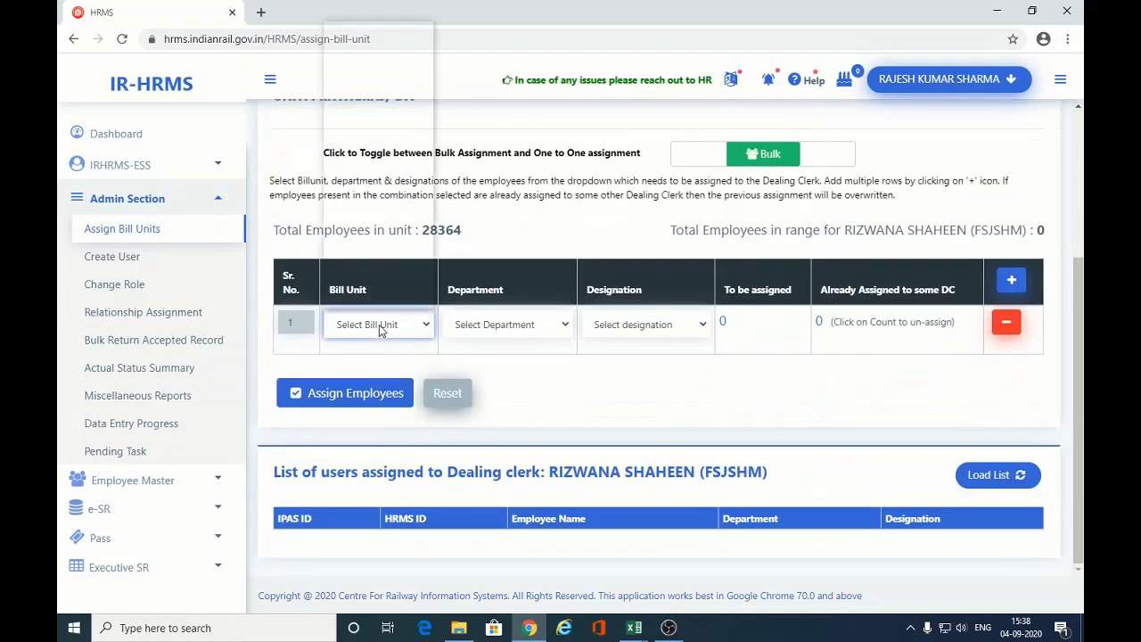
Select bill unit 3202111 with ALL departments, then assign the employees and confirm.
left_click(378, 323)
scroll(382, 196, "down", 5)
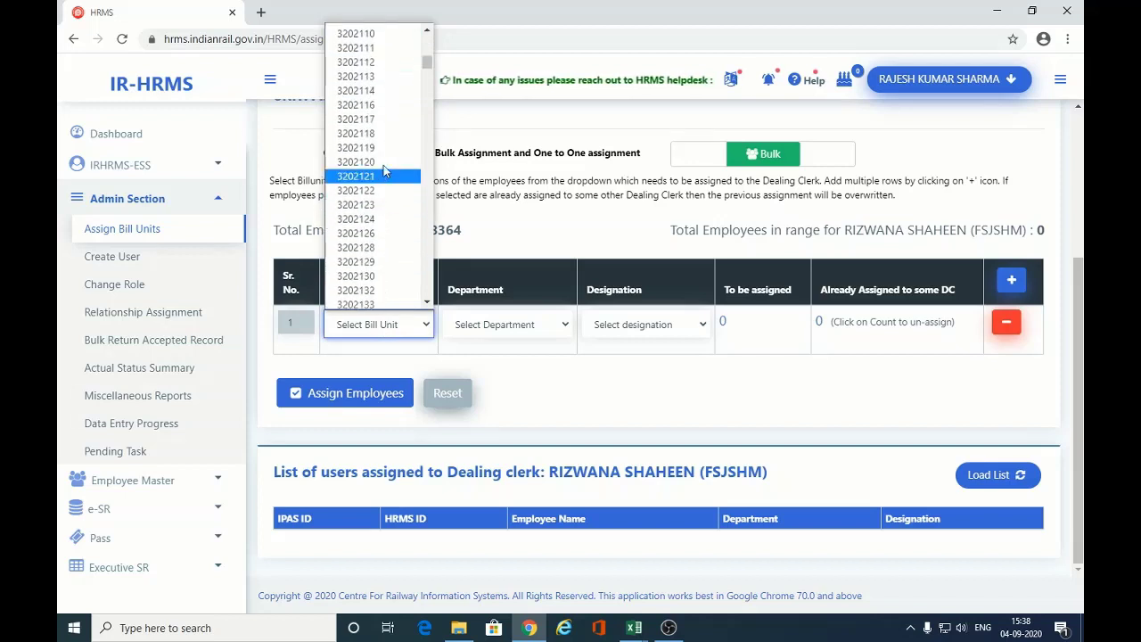
left_click(508, 326)
left_click(508, 326)
left_click(496, 361)
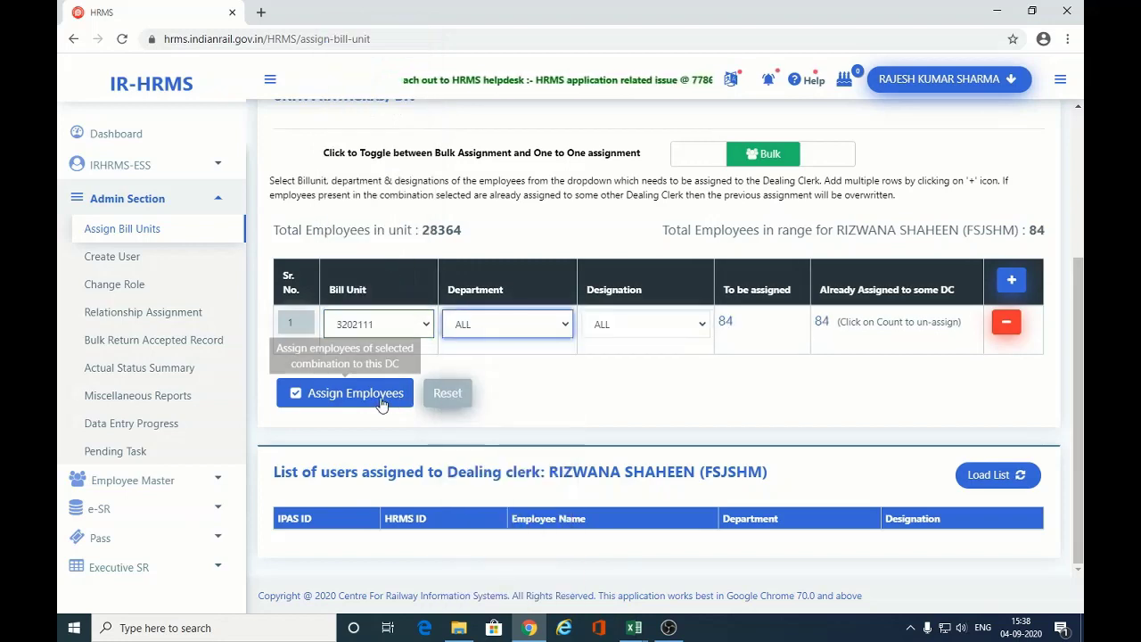
left_click(348, 393)
left_click(718, 147)
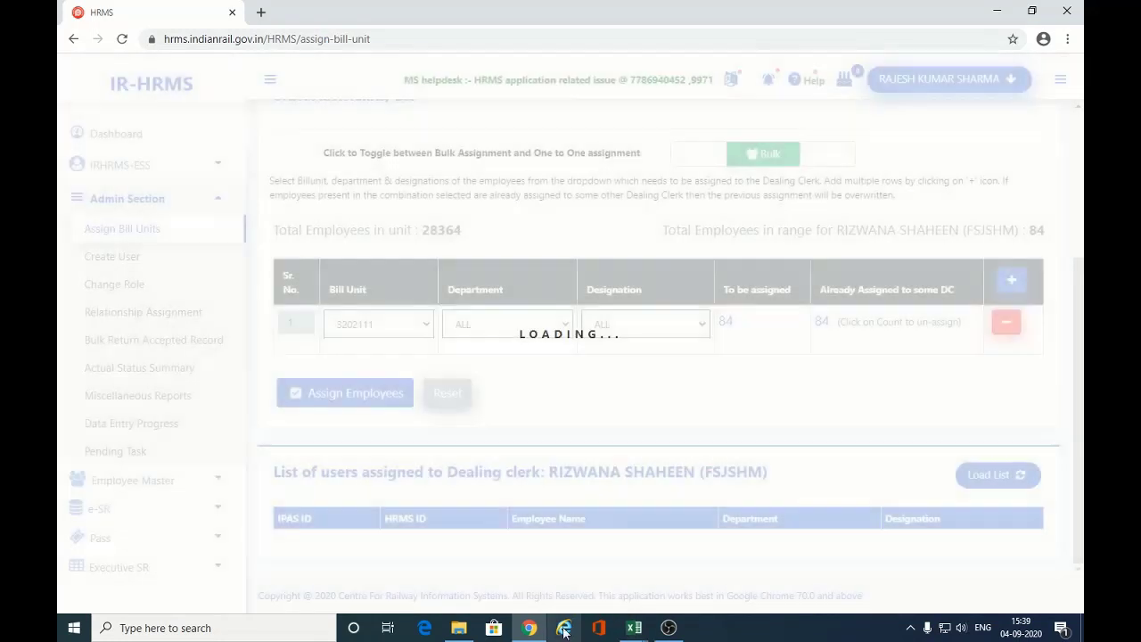
Delete the temporary Sheet11 from the HRMS Data Report workbook.
mouse_move(634, 624)
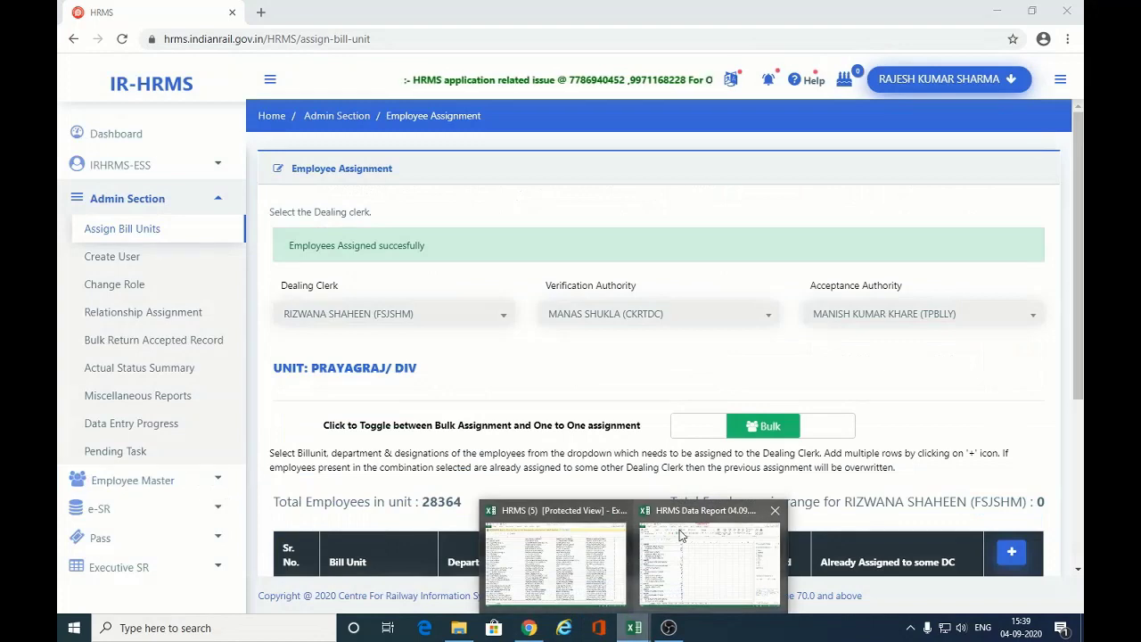
mouse_move(675, 557)
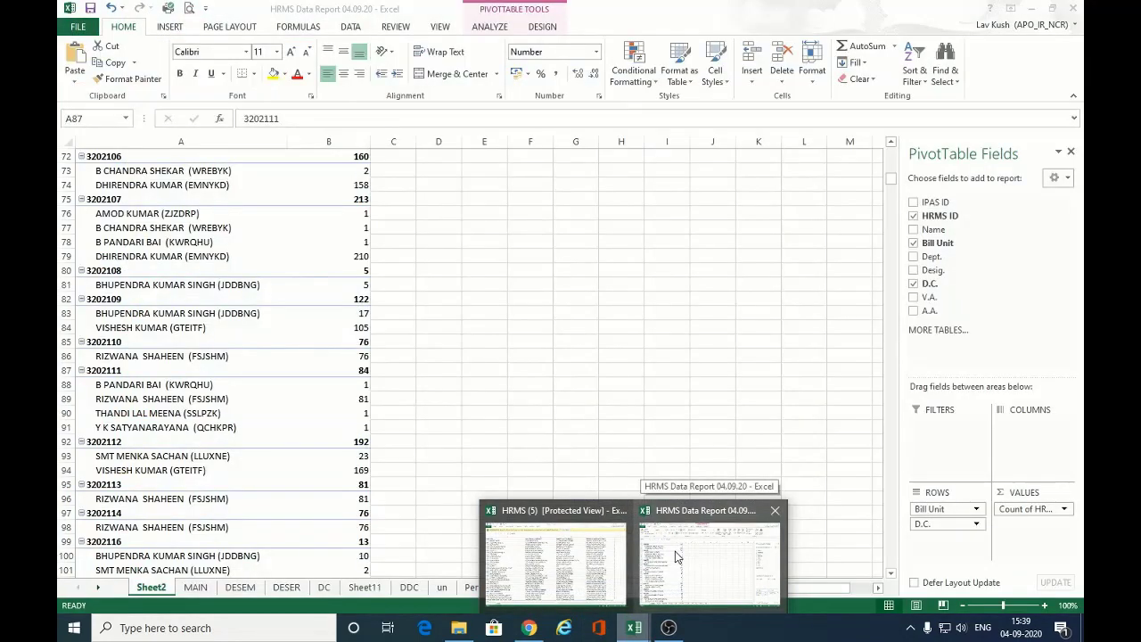
left_click(675, 557)
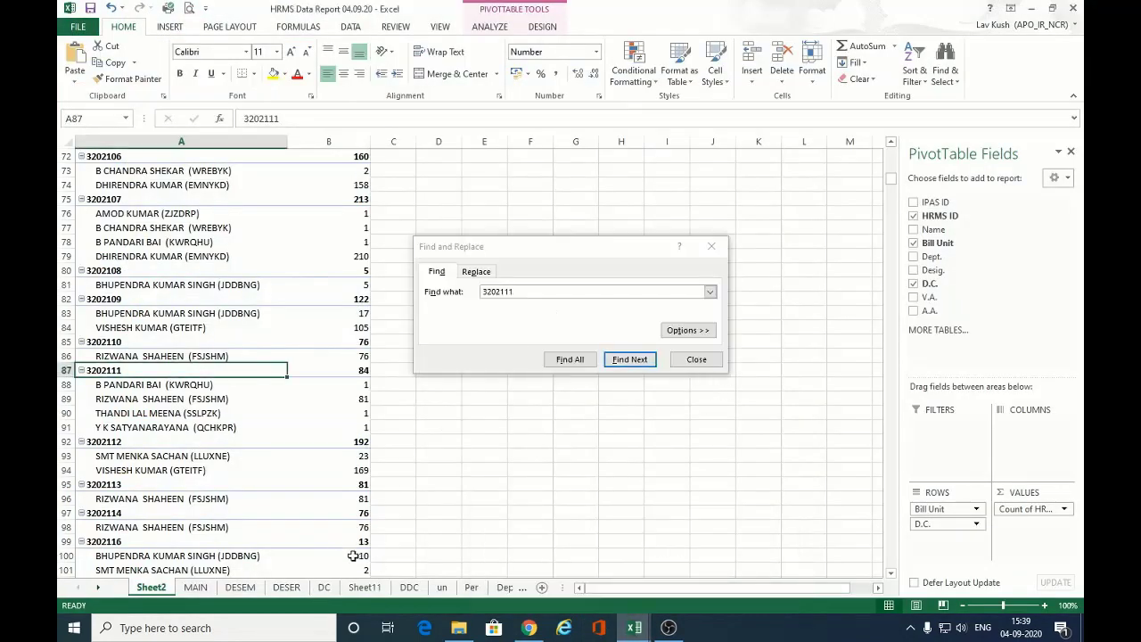
left_click(363, 587)
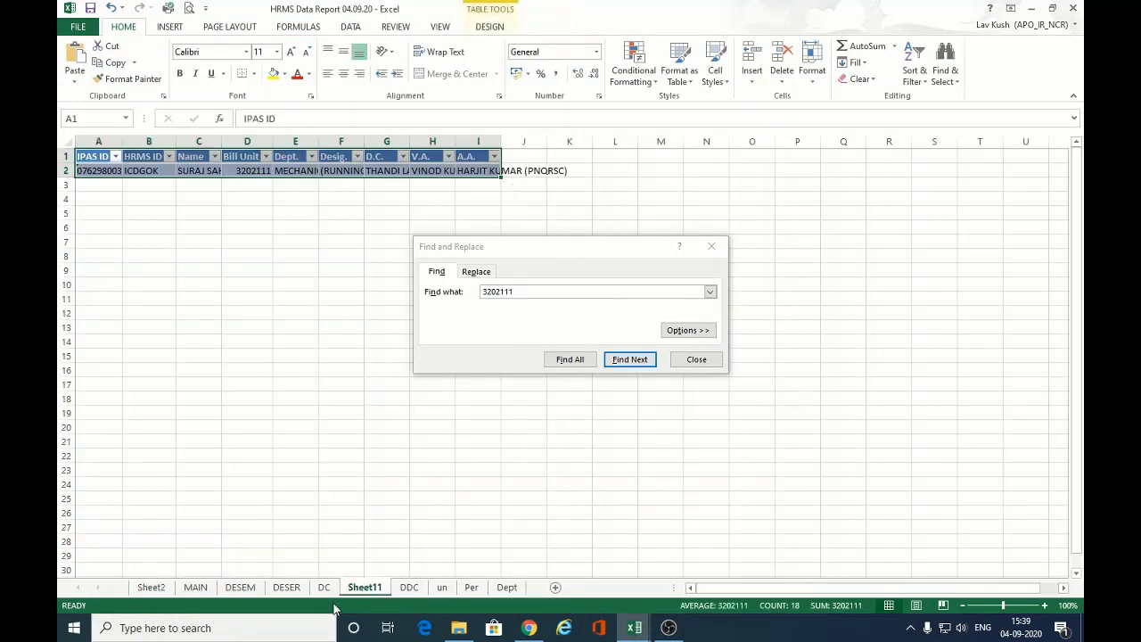
right_click(356, 588)
left_click(392, 439)
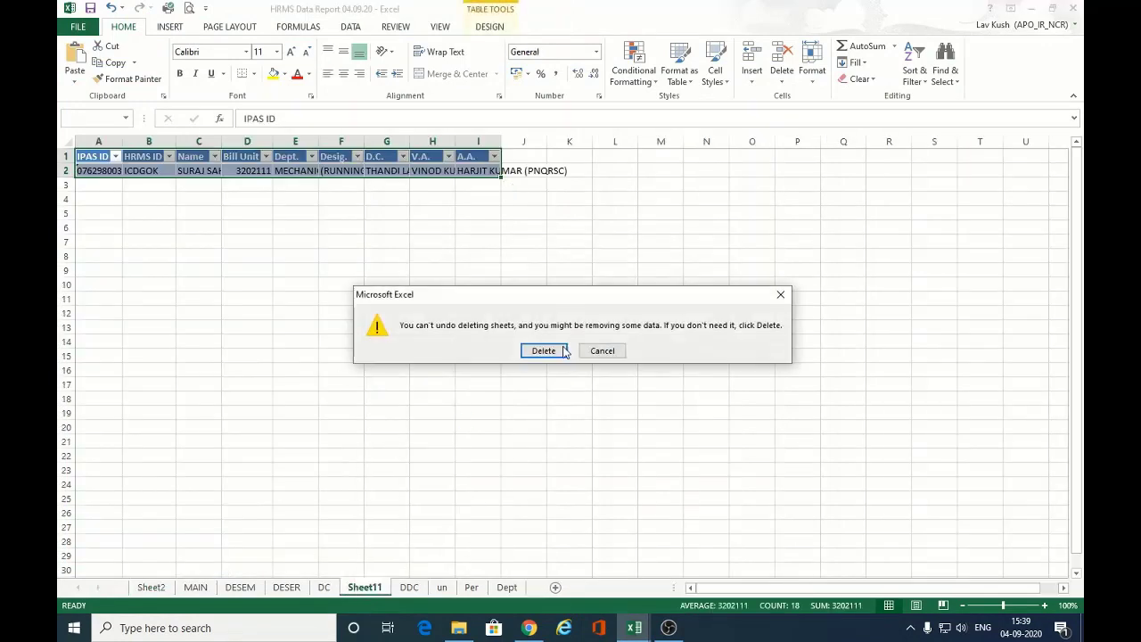
left_click(544, 351)
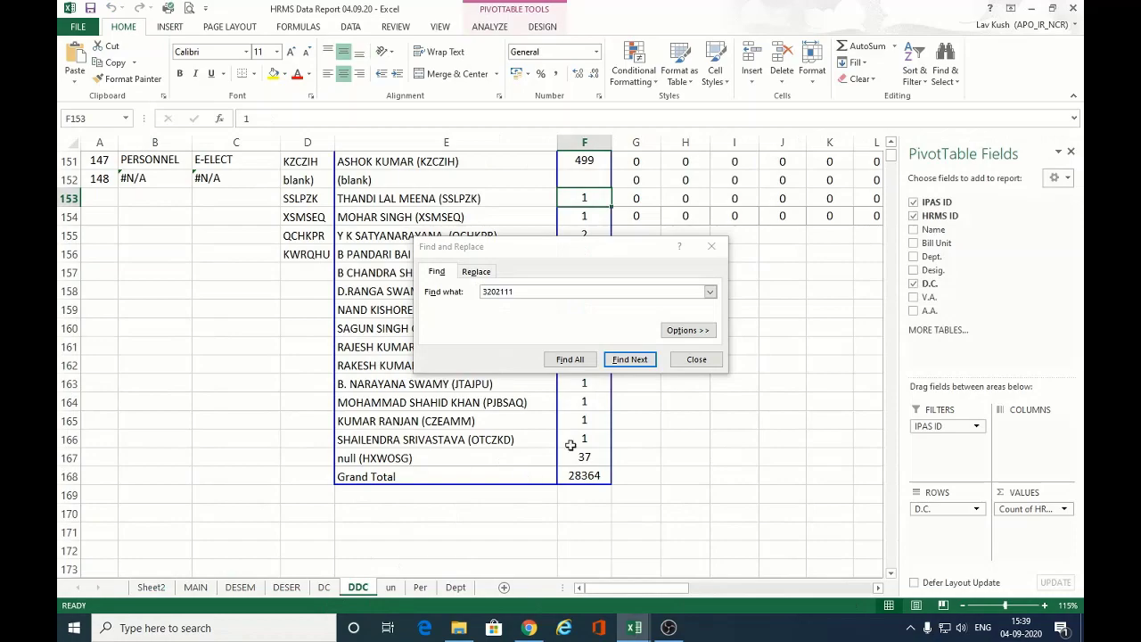
Submit and confirm another dealing-clerk assignment in IR-HRMS.
left_click_drag(546, 252, 724, 339)
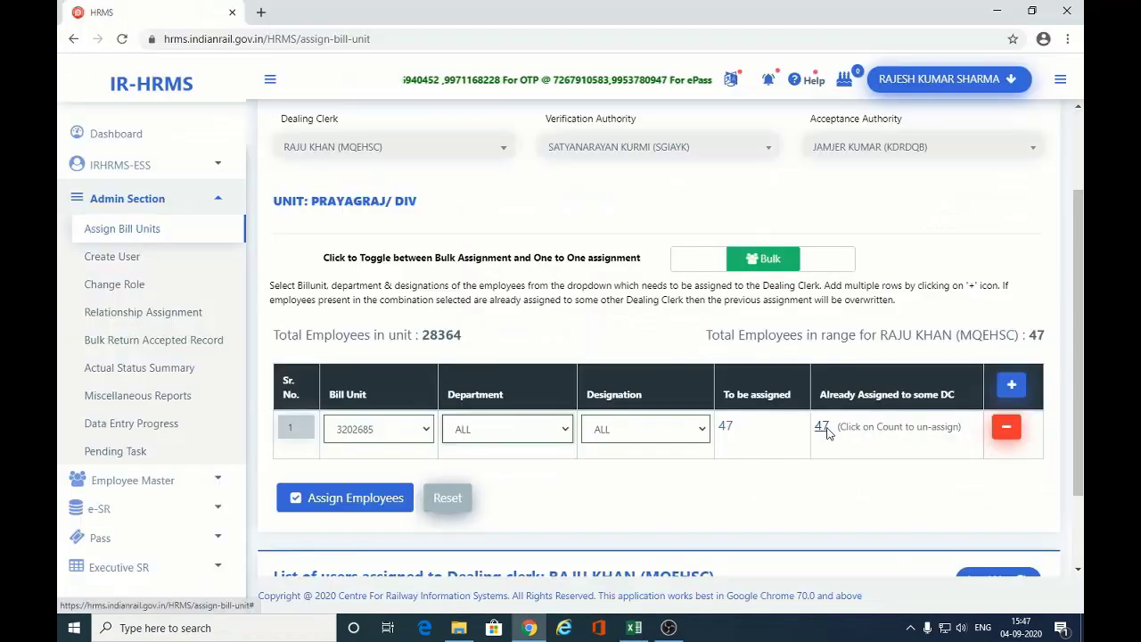
left_click(355, 497)
left_click(719, 156)
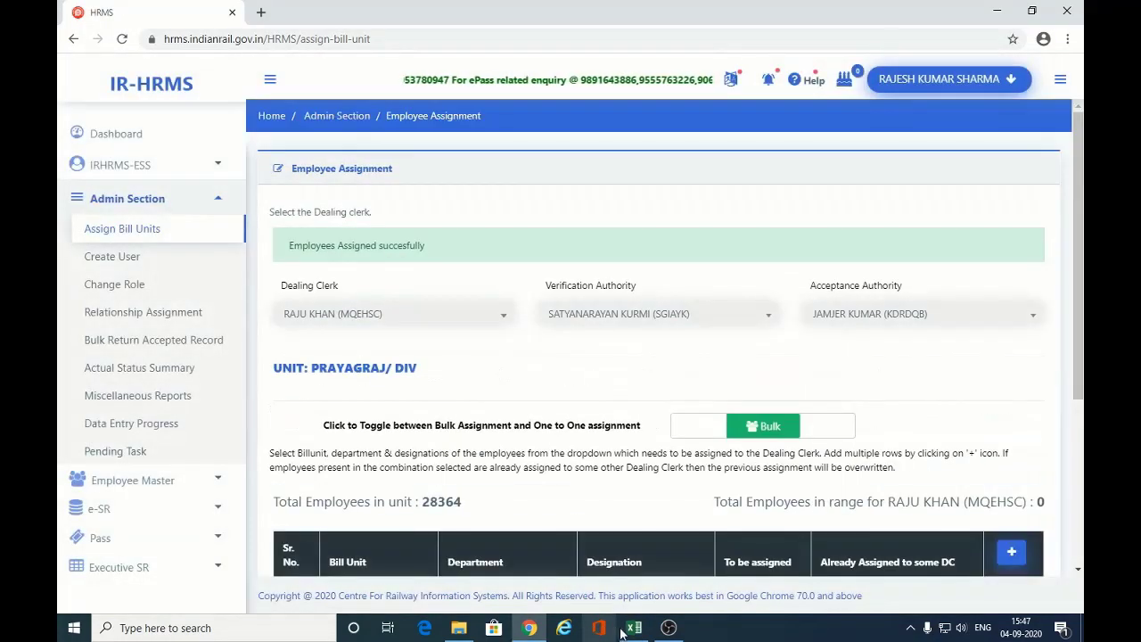
left_click(633, 628)
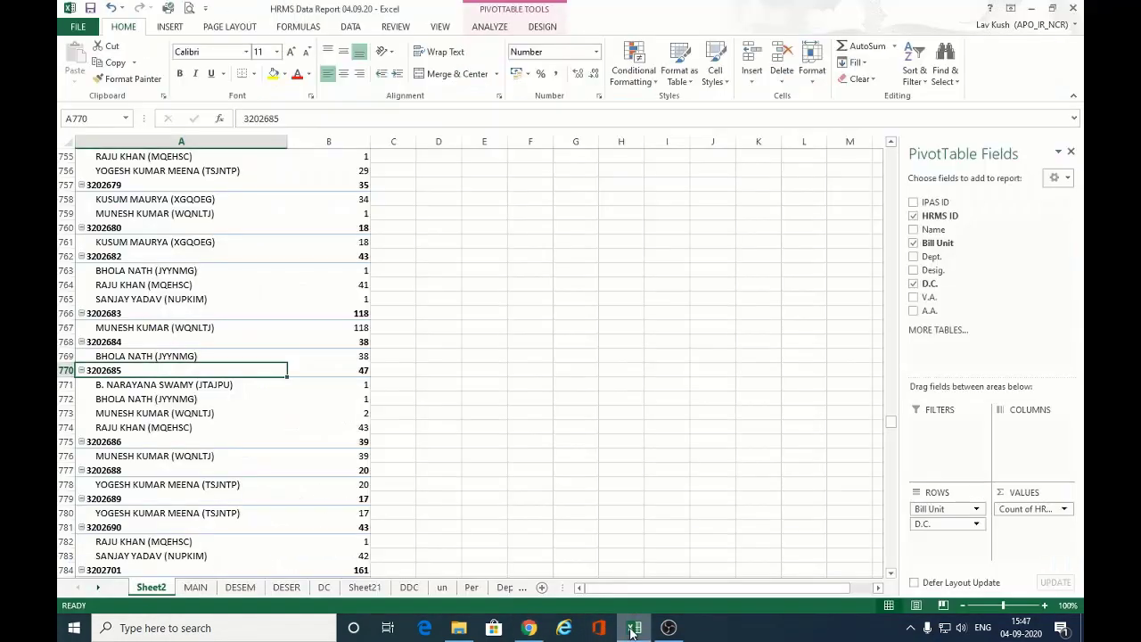
Delete the temporary Sheet21 from the workbook.
left_click(368, 588)
right_click(374, 592)
left_click(398, 437)
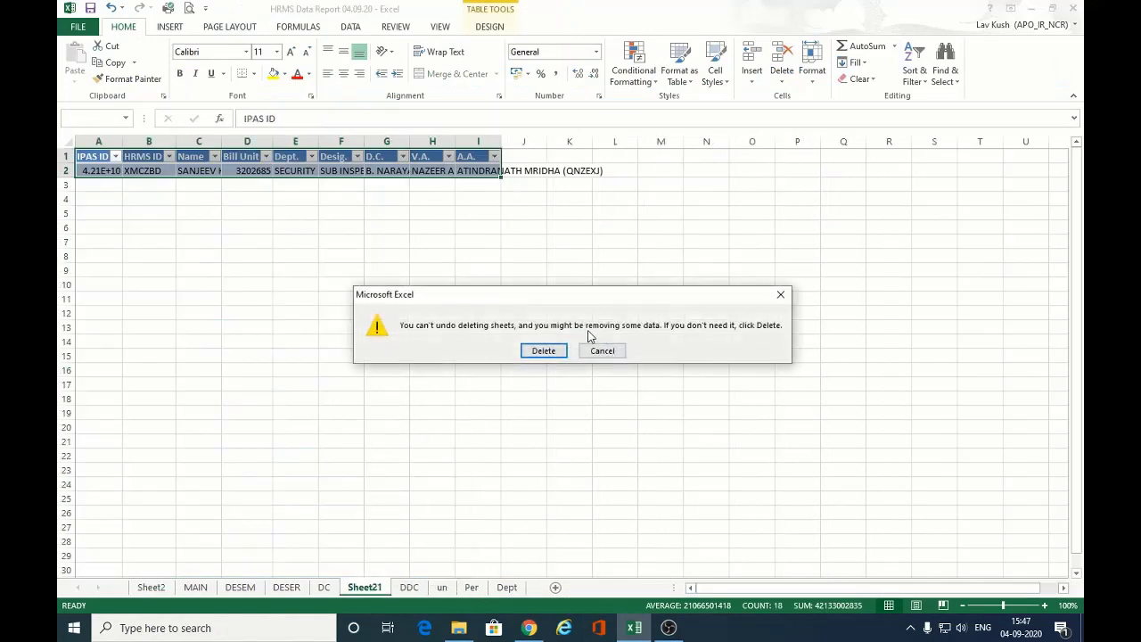
left_click(549, 351)
Drill into a DDC pivot count, then find bill unit 3202192 in the Sheet2 pivot.
left_click(585, 402)
key("ctrl+f")
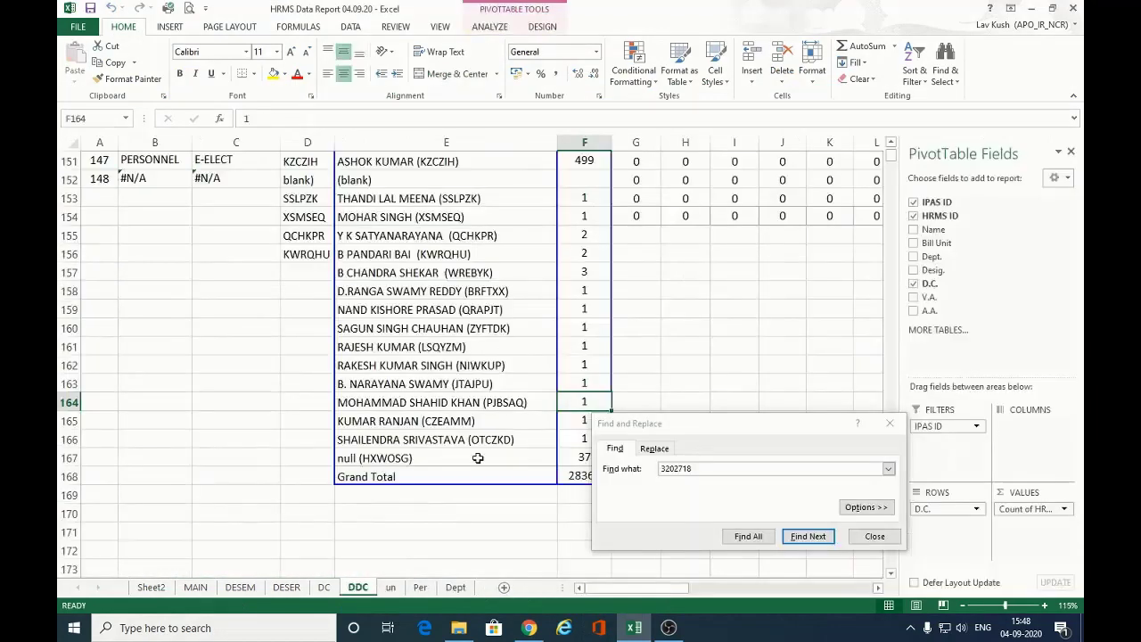
double_click(579, 418)
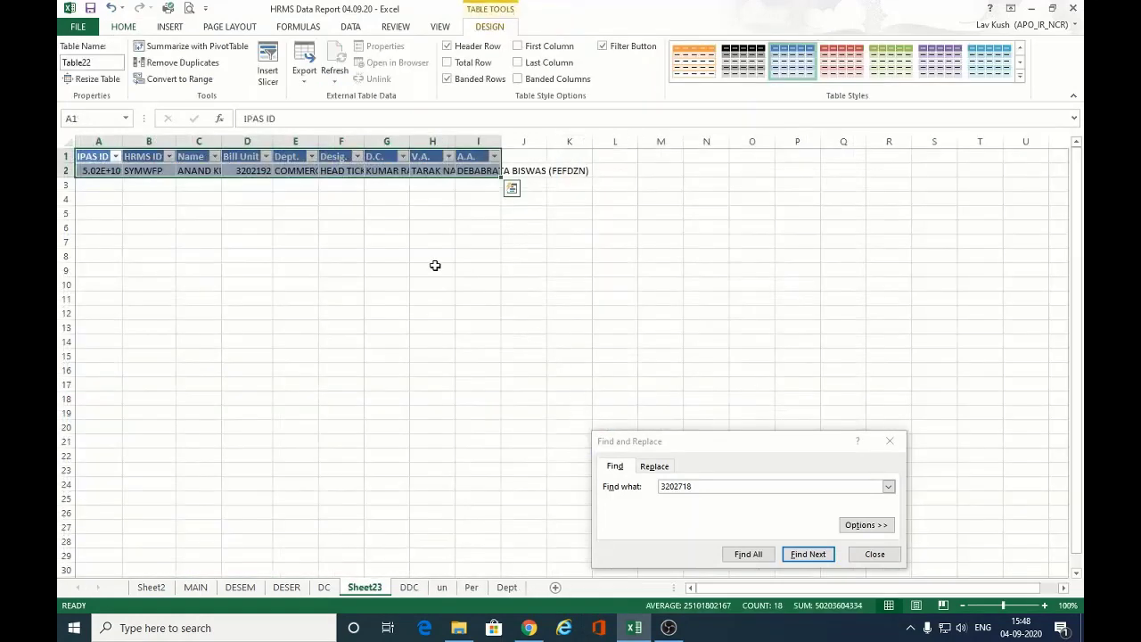
left_click(151, 588)
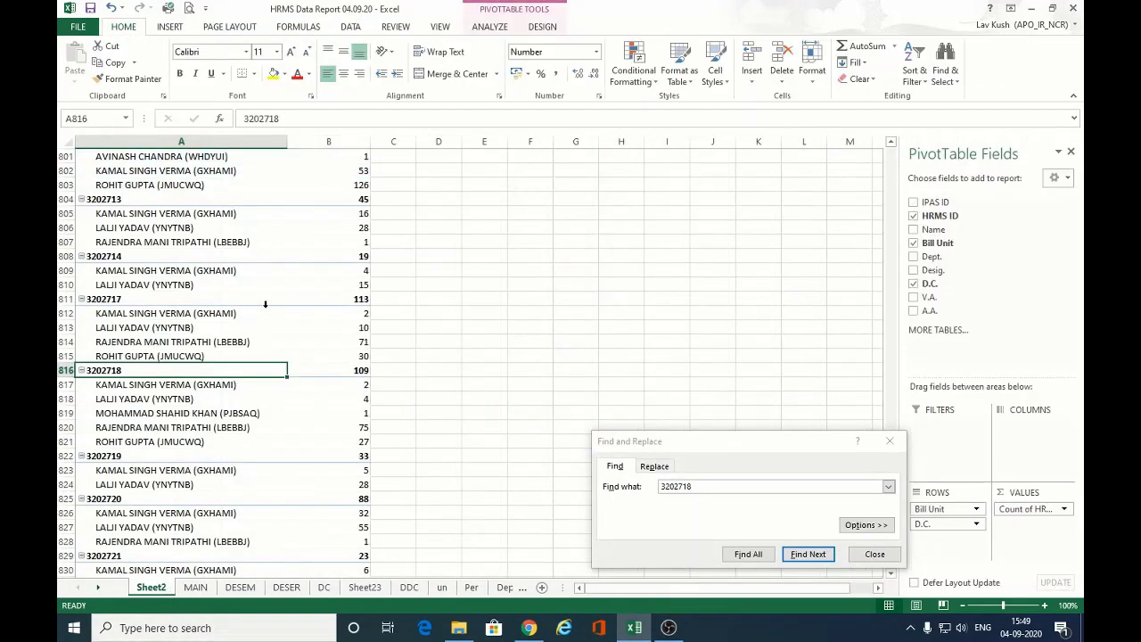
key("ctrl+f")
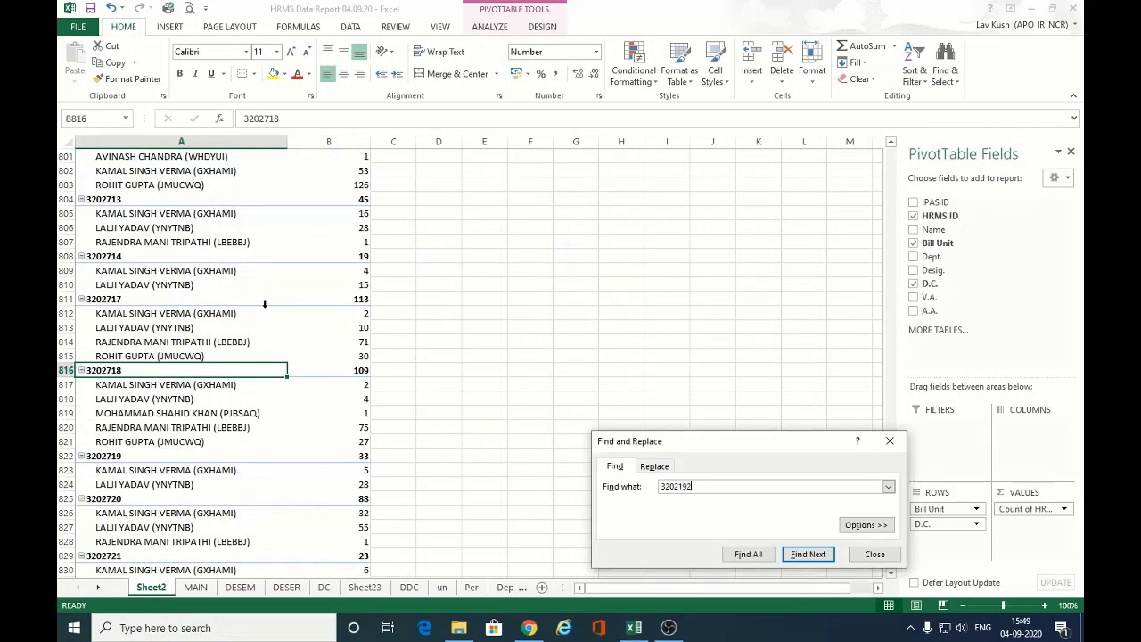
key("Return")
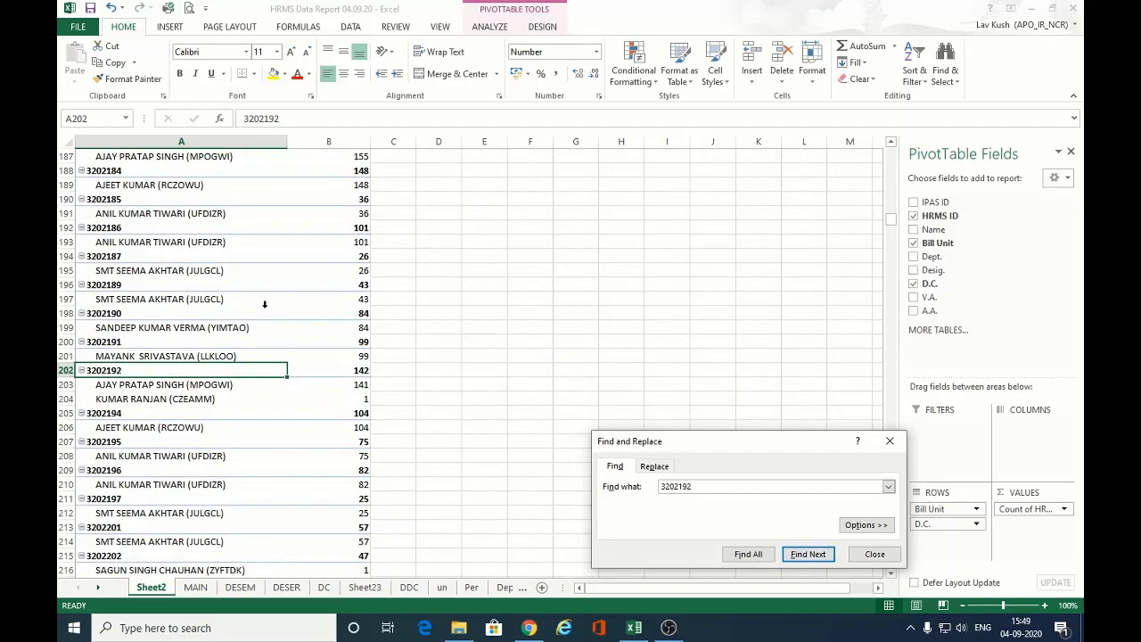
key("Escape")
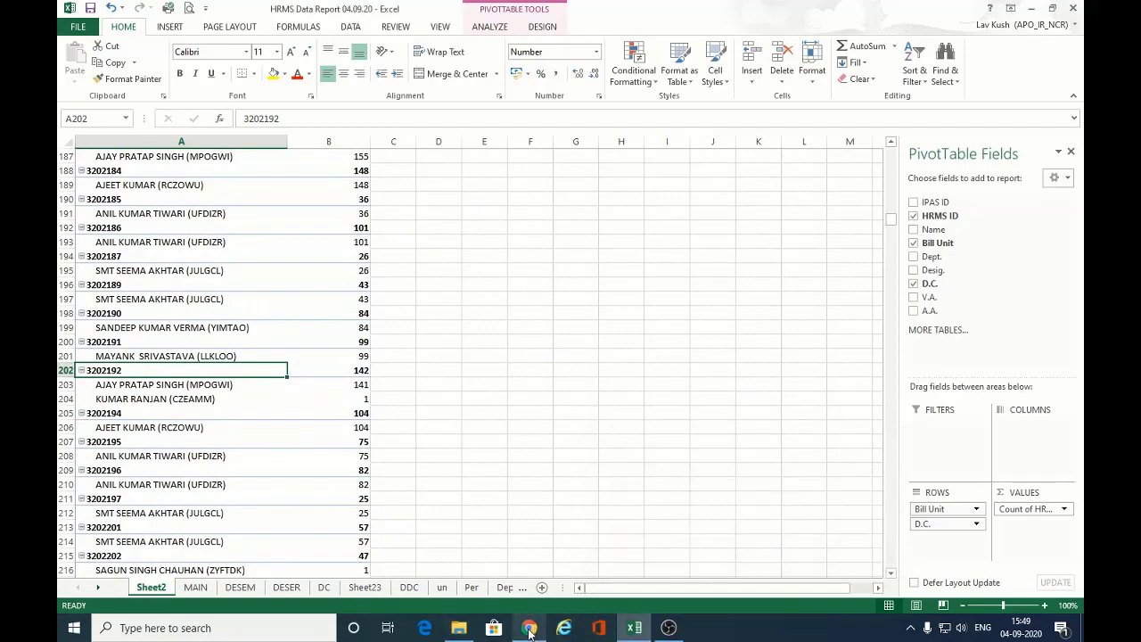
Clear the IR-HRMS assignment form and return to the DDC pivot's dealing-clerk entries.
left_click(530, 627)
scroll(502, 351, "down", 3)
left_click(449, 538)
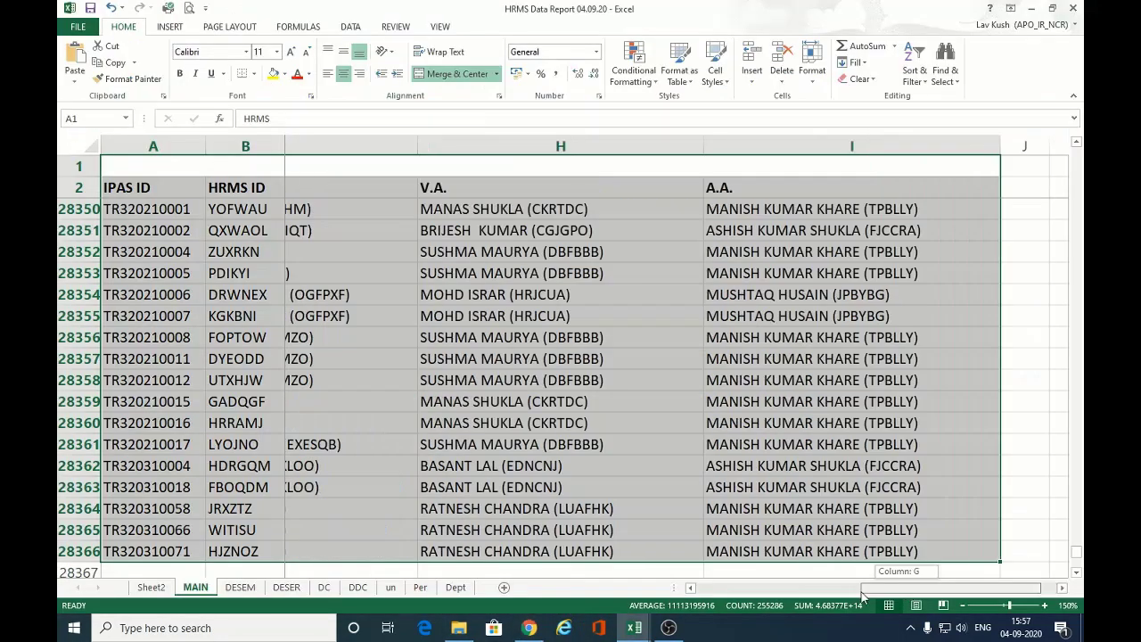
left_click_drag(863, 596, 646, 587)
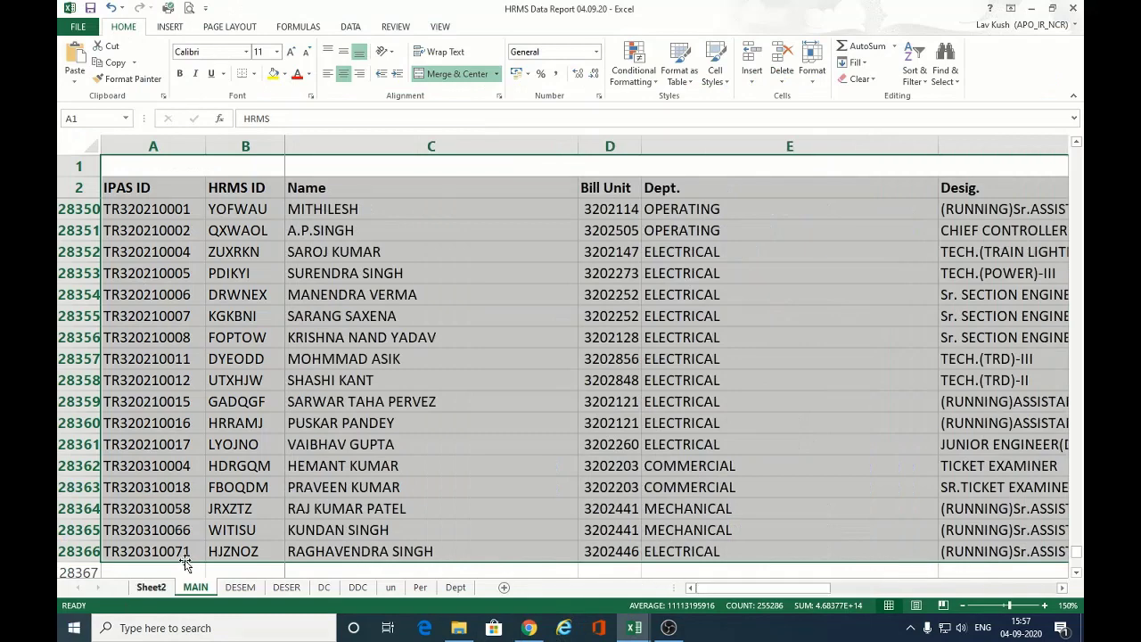
left_click(357, 587)
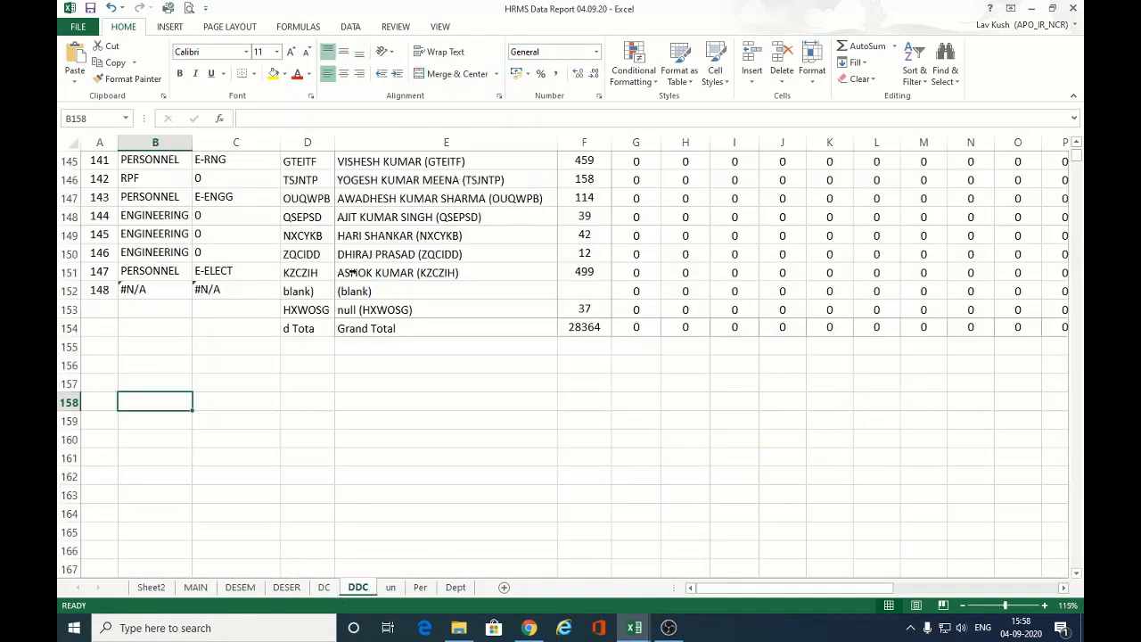
left_click(428, 235)
right_click(428, 235)
left_click(457, 290)
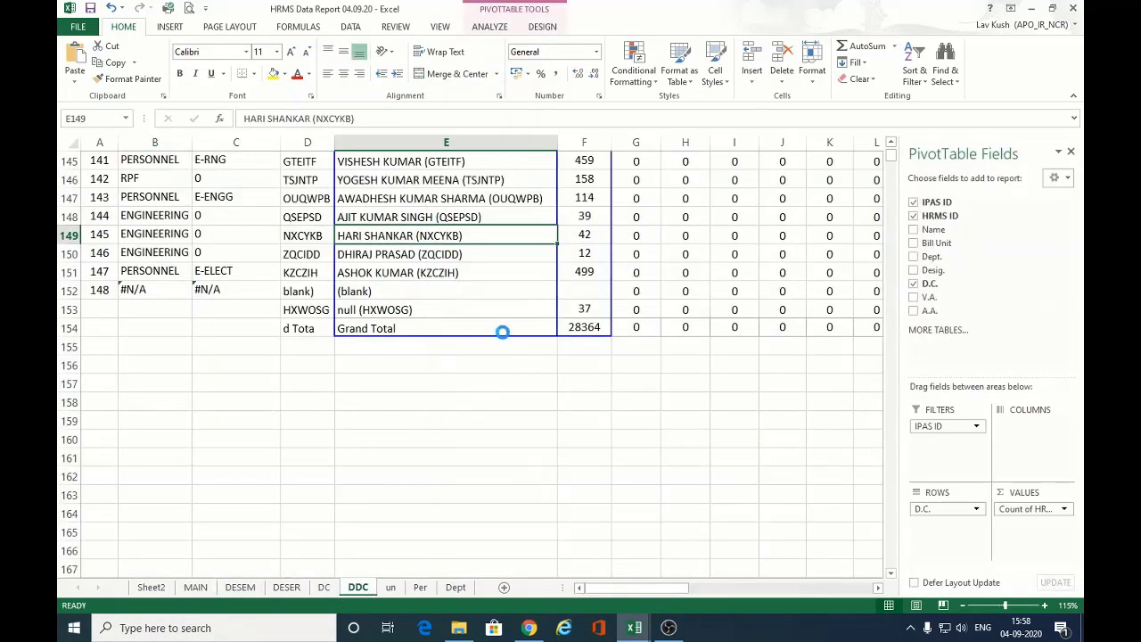
Insert a blank row at row 174 on the DC sheet.
left_click(343, 309)
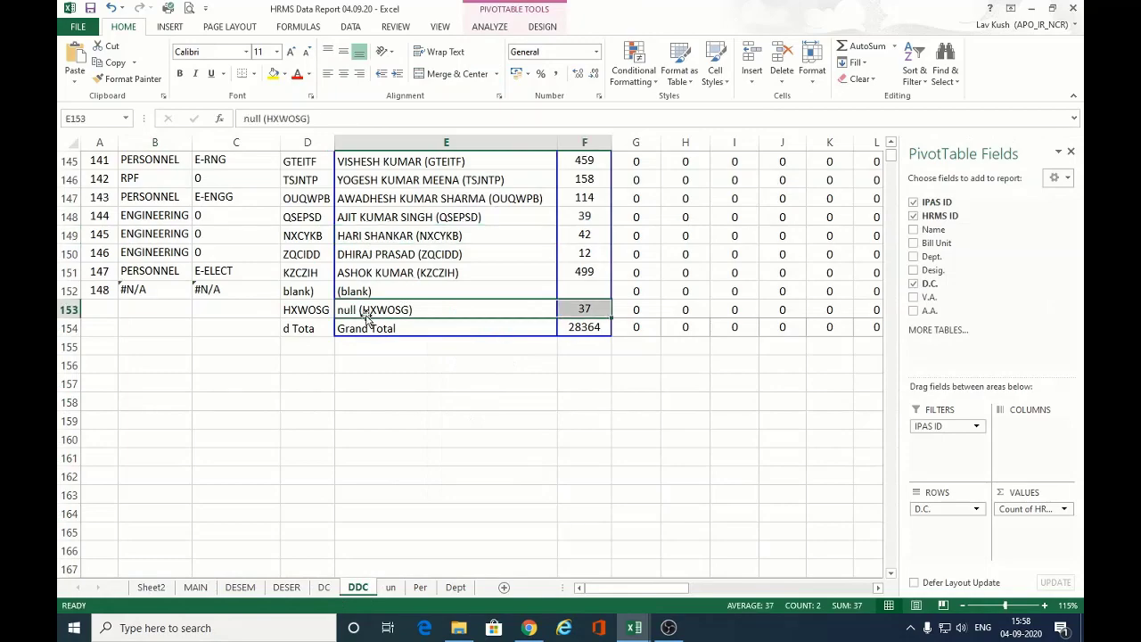
left_click(324, 587)
scroll(144, 370, "down", 20)
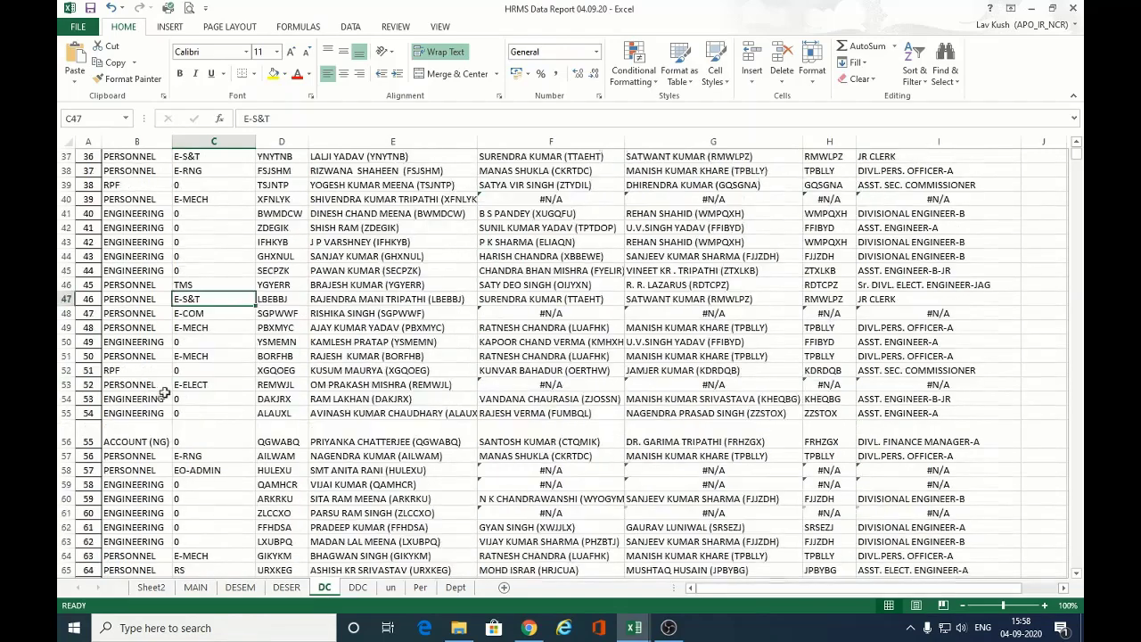
scroll(174, 392, "down", 20)
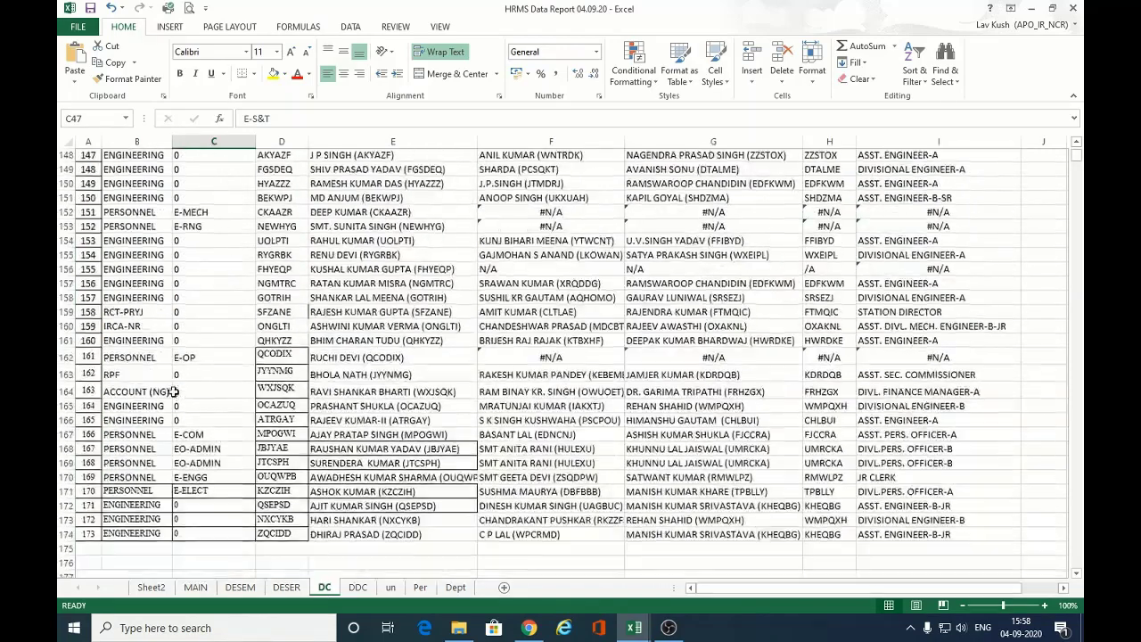
left_click(77, 272)
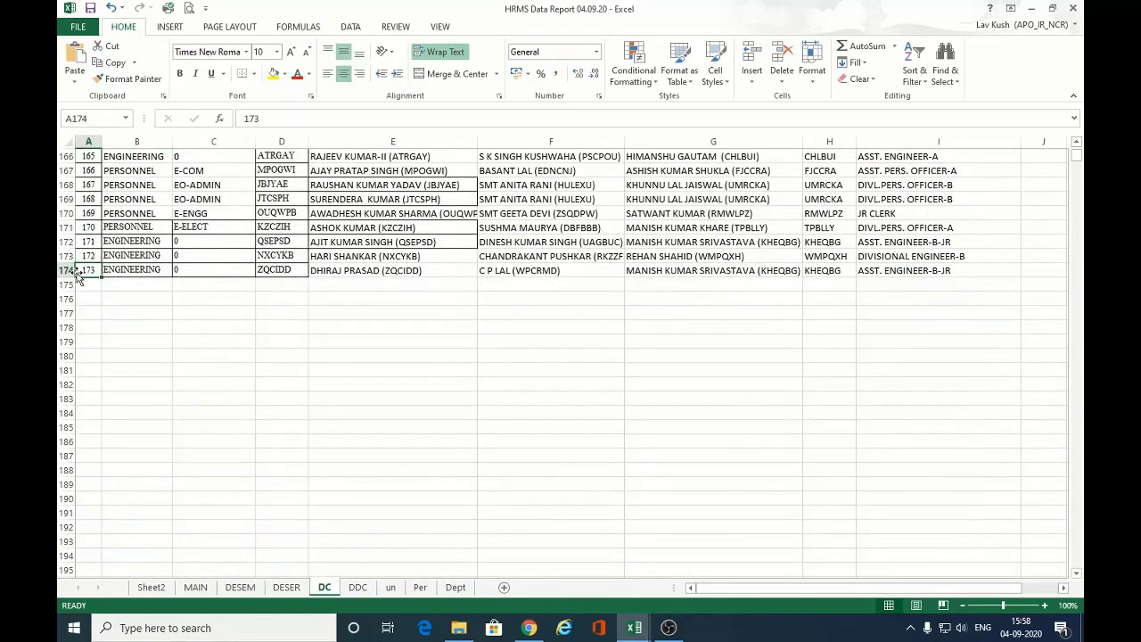
left_click(75, 272)
right_click(75, 272)
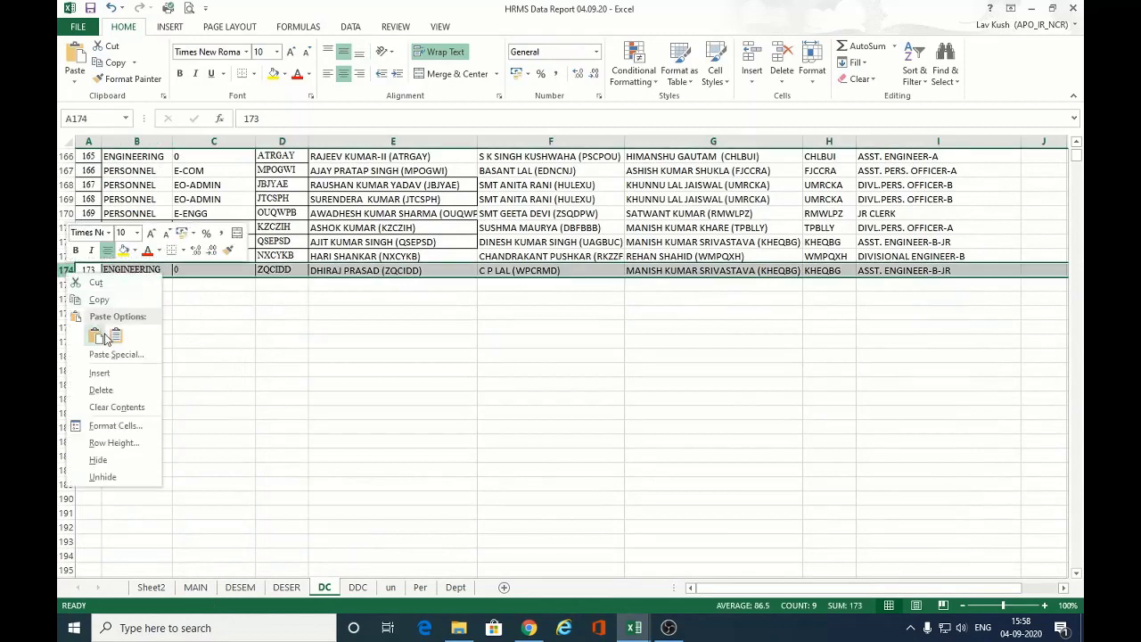
left_click(100, 373)
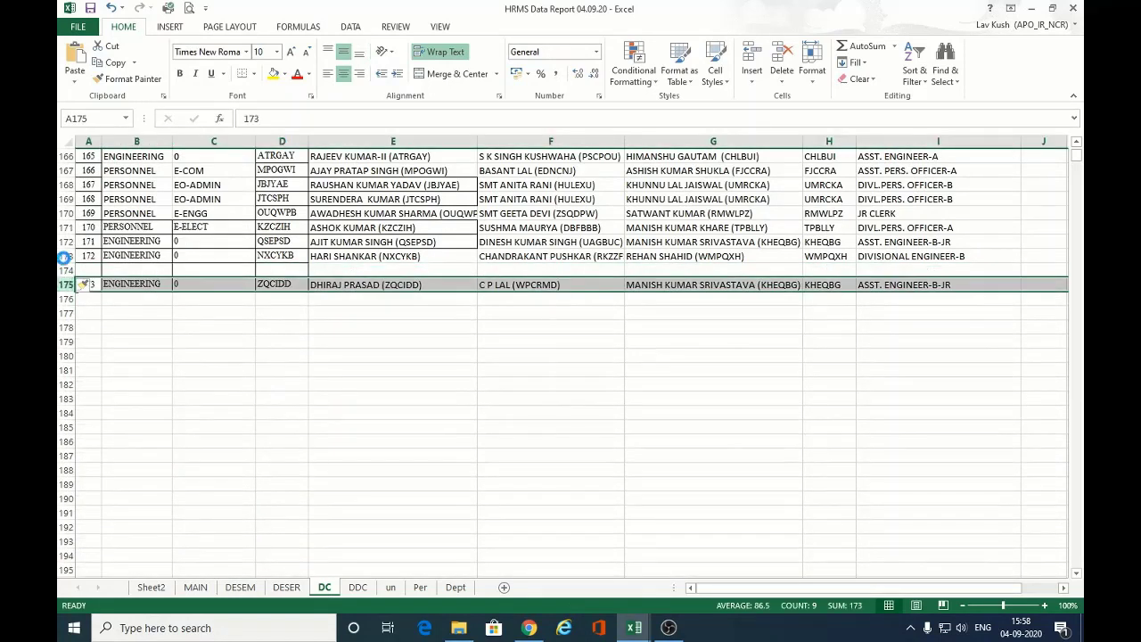
Copy the dealing clerk's row into blank row 174 and renumber A175 as 174.
key("ctrl+c")
left_click(66, 270)
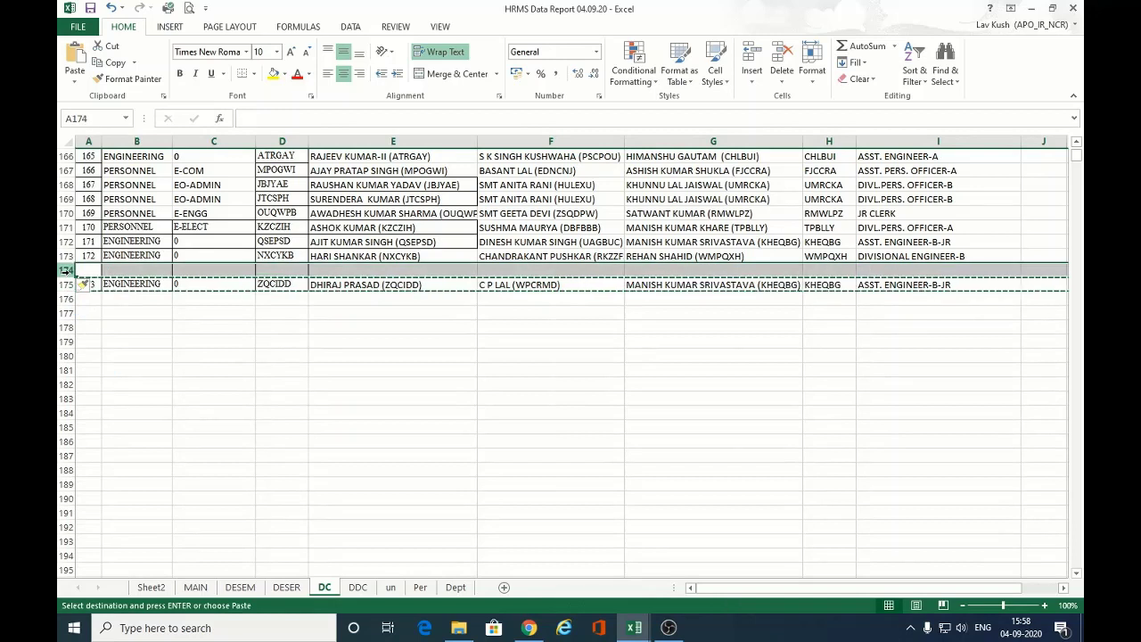
key("Return")
key("Down")
type("1")
key("Right")
key("Right")
key("Right")
key("Left")
key("Right")
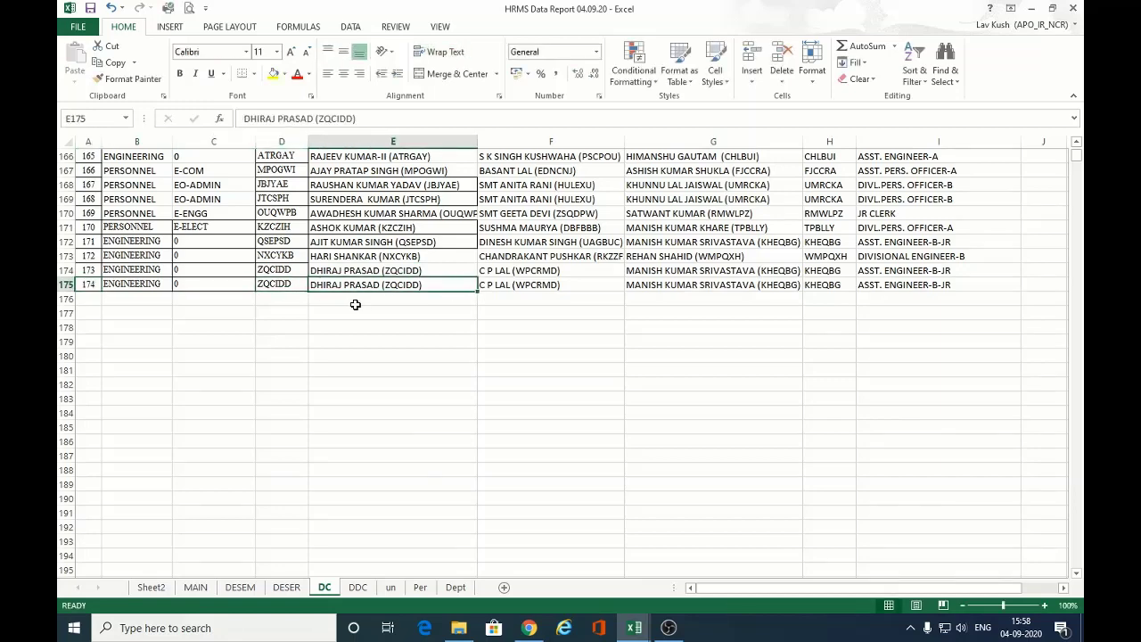
left_click(357, 587)
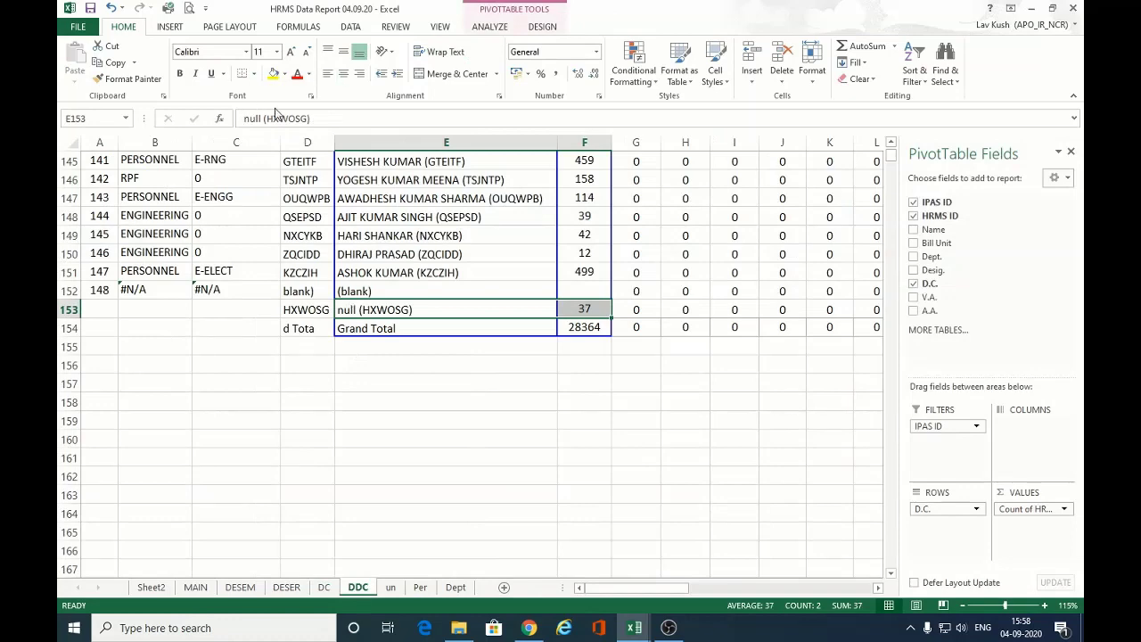
Paste null (HXWOSG) into E175, undo the trial name edit, and widen column F.
left_click_drag(321, 118, 238, 118)
key("ctrl+c")
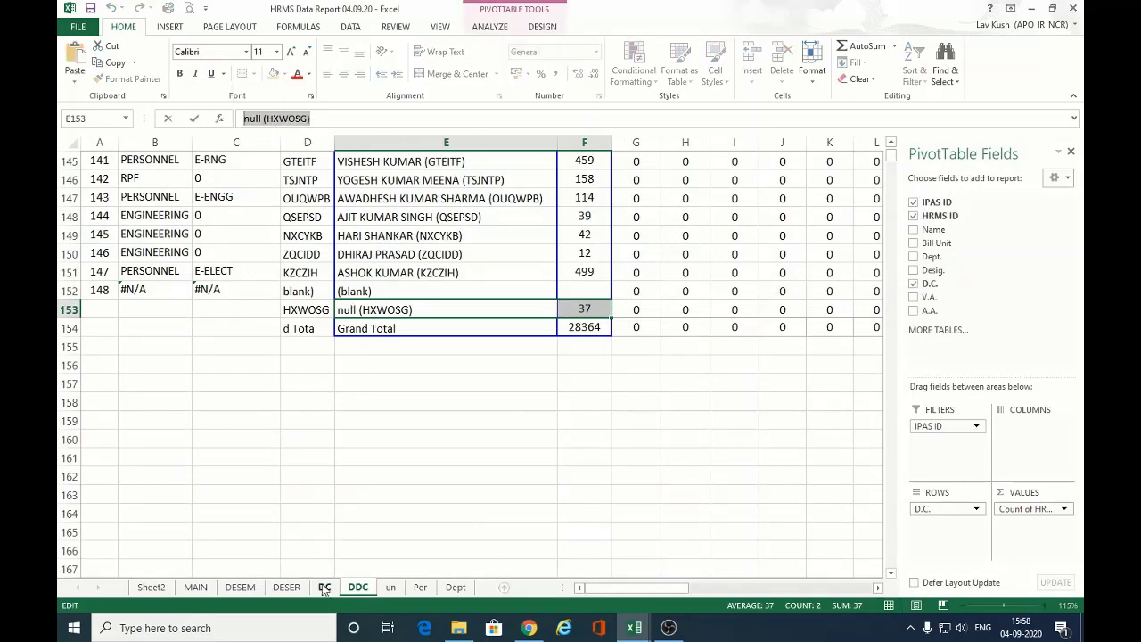
key("ctrl+Page_Up")
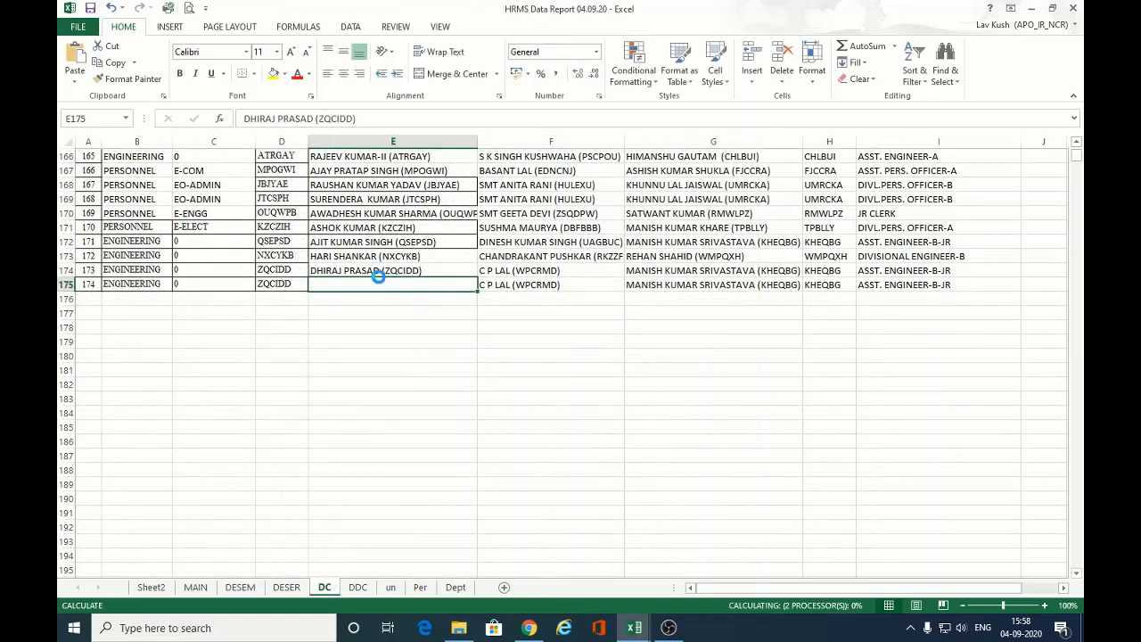
key("ctrl+v")
left_click_drag(264, 118, 225, 119)
type("KAMLESH PANDI")
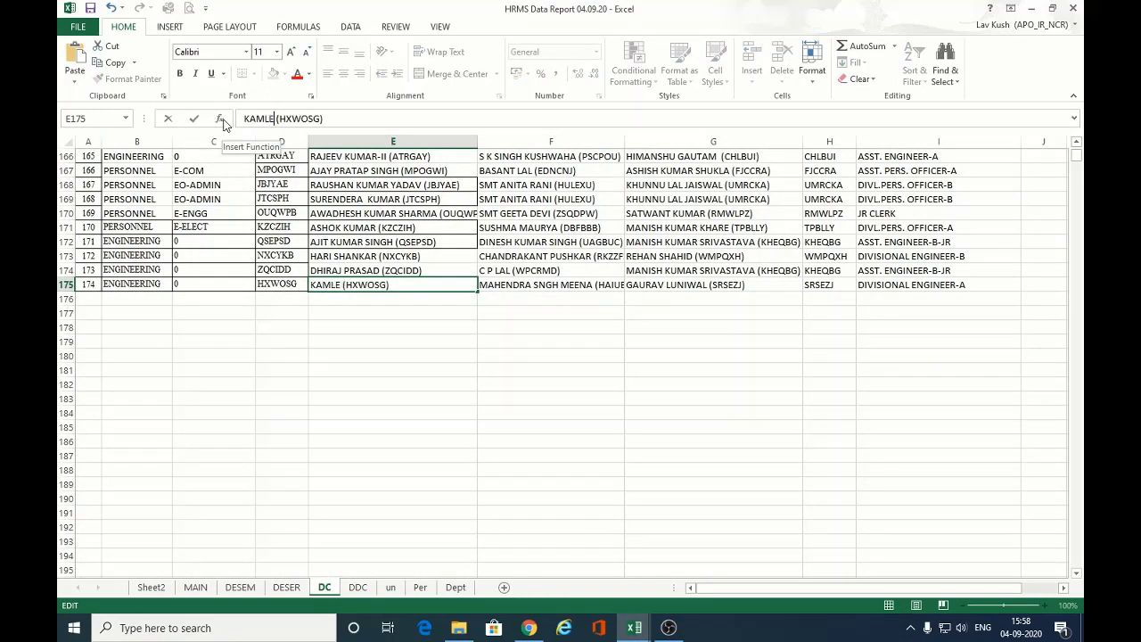
type("T")
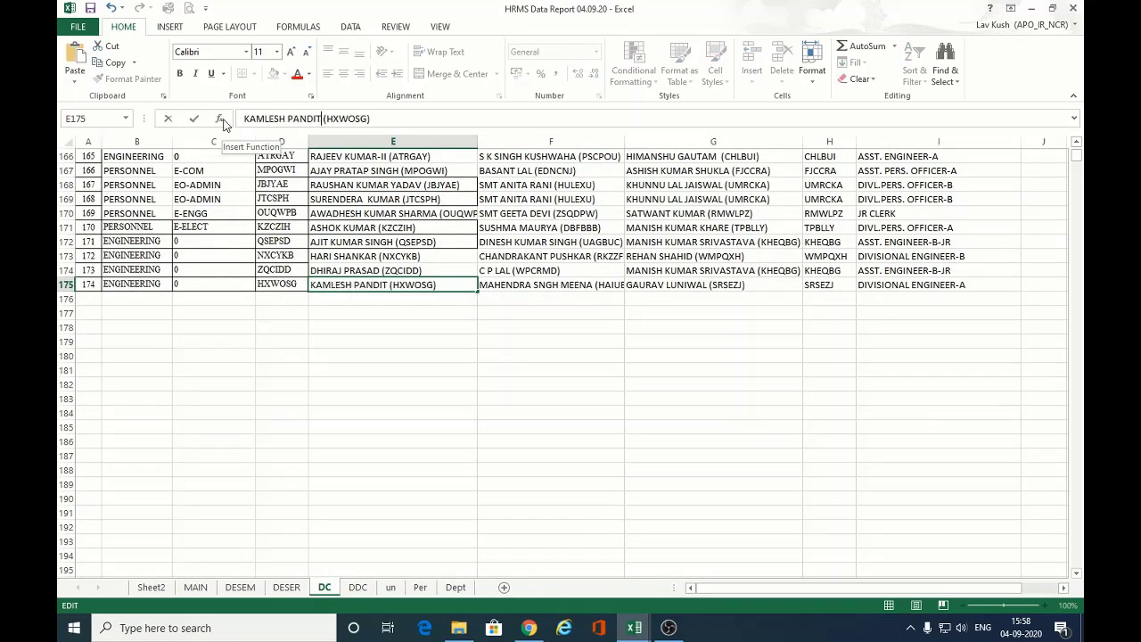
key("Tab")
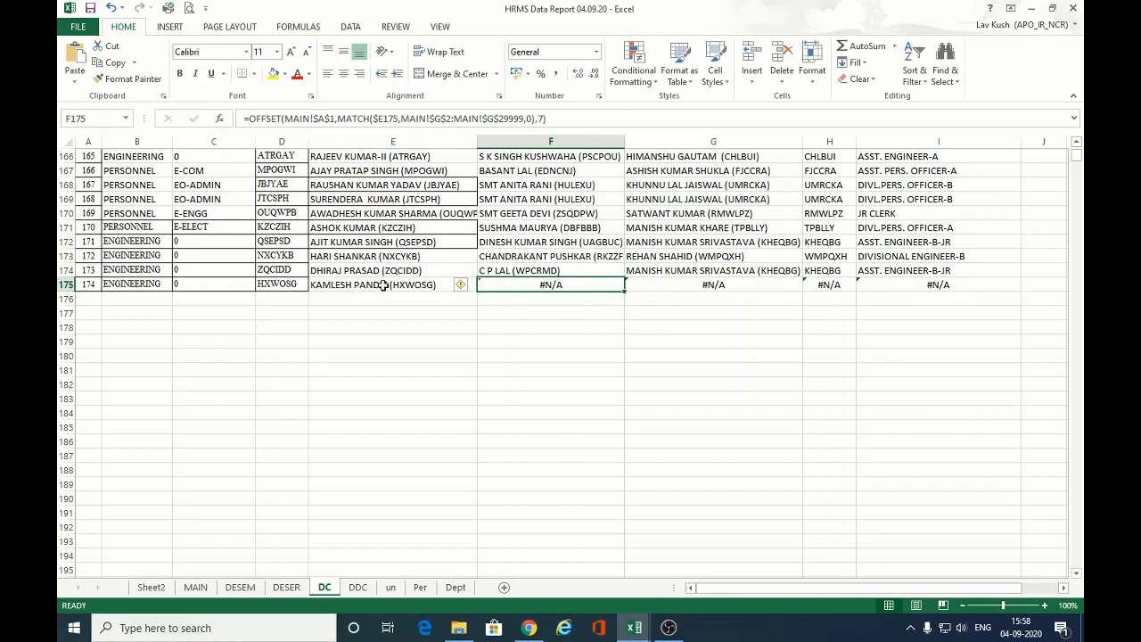
key("ctrl+z")
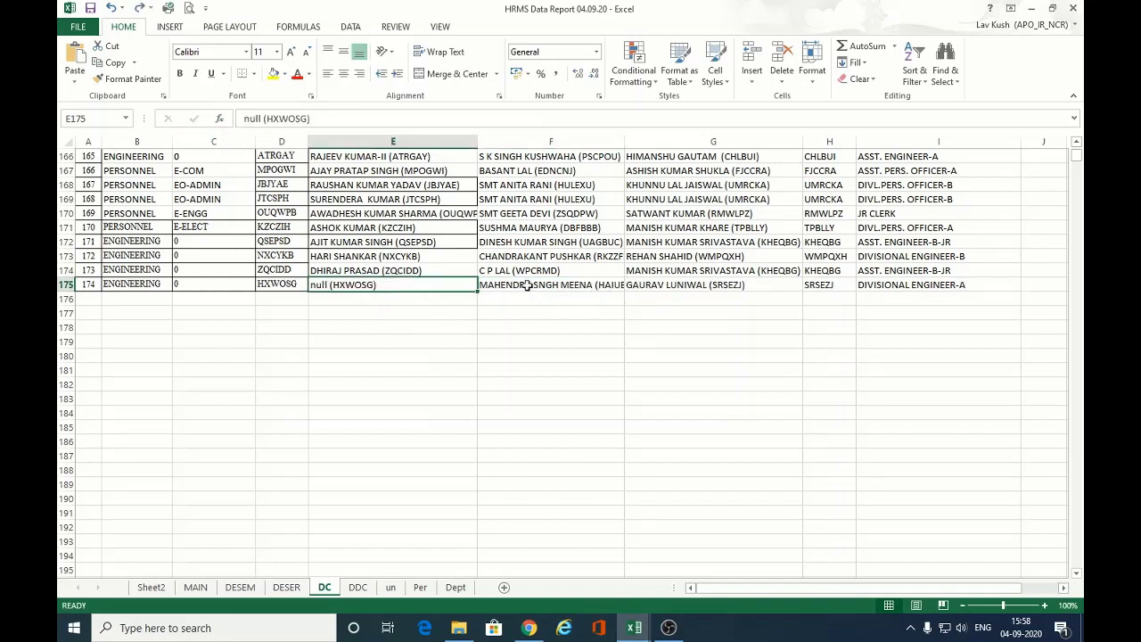
left_click_drag(624, 143, 634, 144)
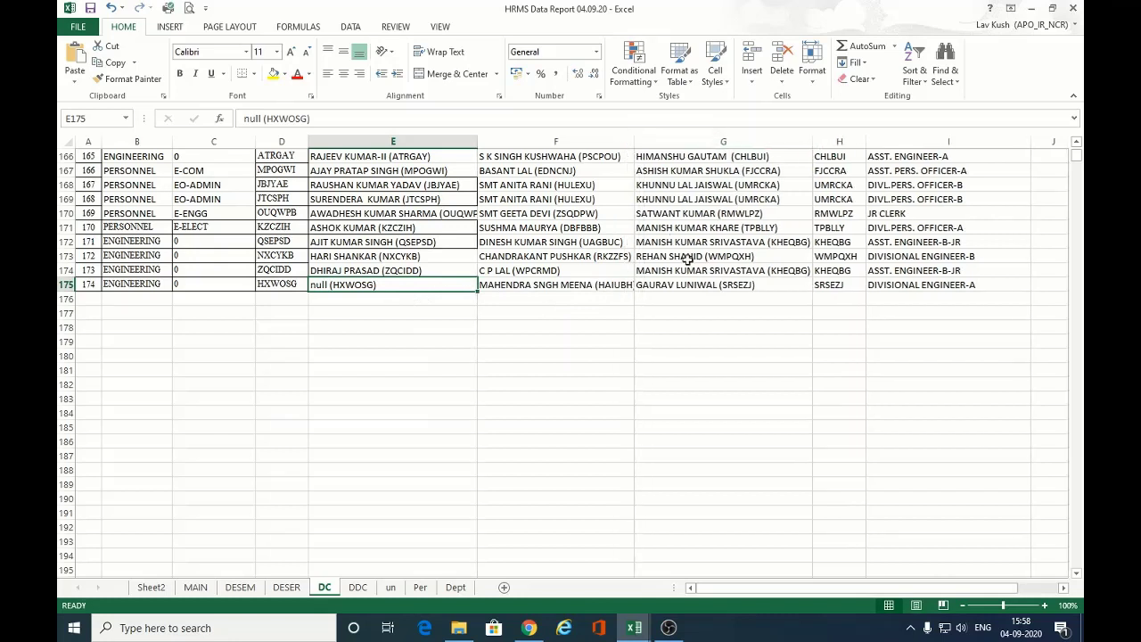
Move the (blank) item to the end of the DDC pivot.
left_click(357, 587)
left_click_drag(120, 289, 281, 317)
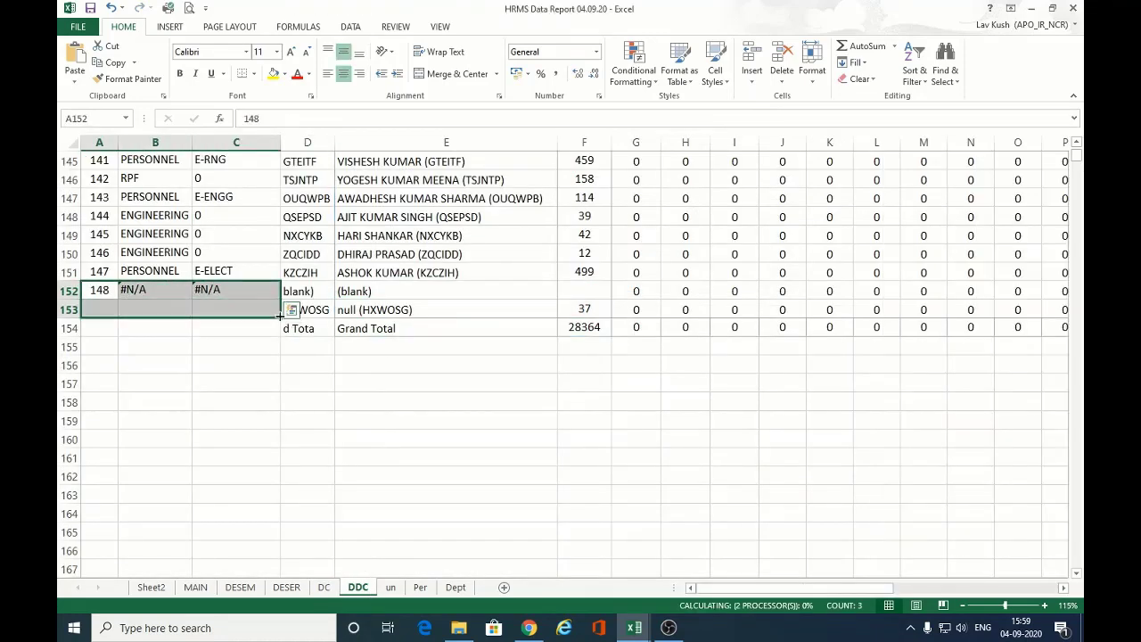
left_click(419, 304)
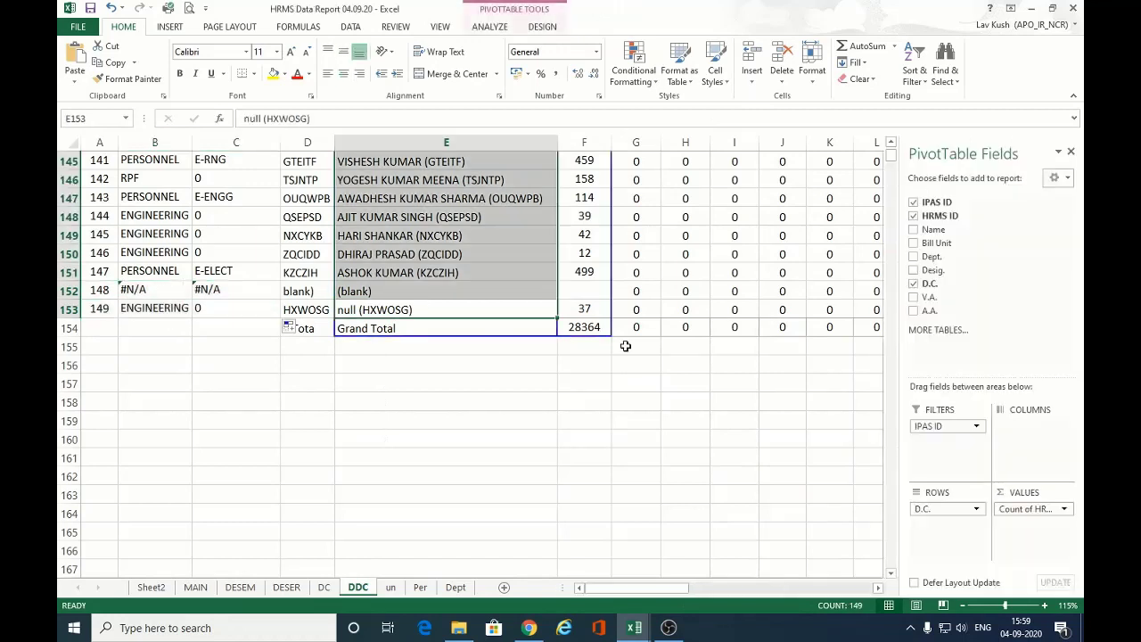
left_click(323, 291)
left_click(323, 291)
right_click(312, 293)
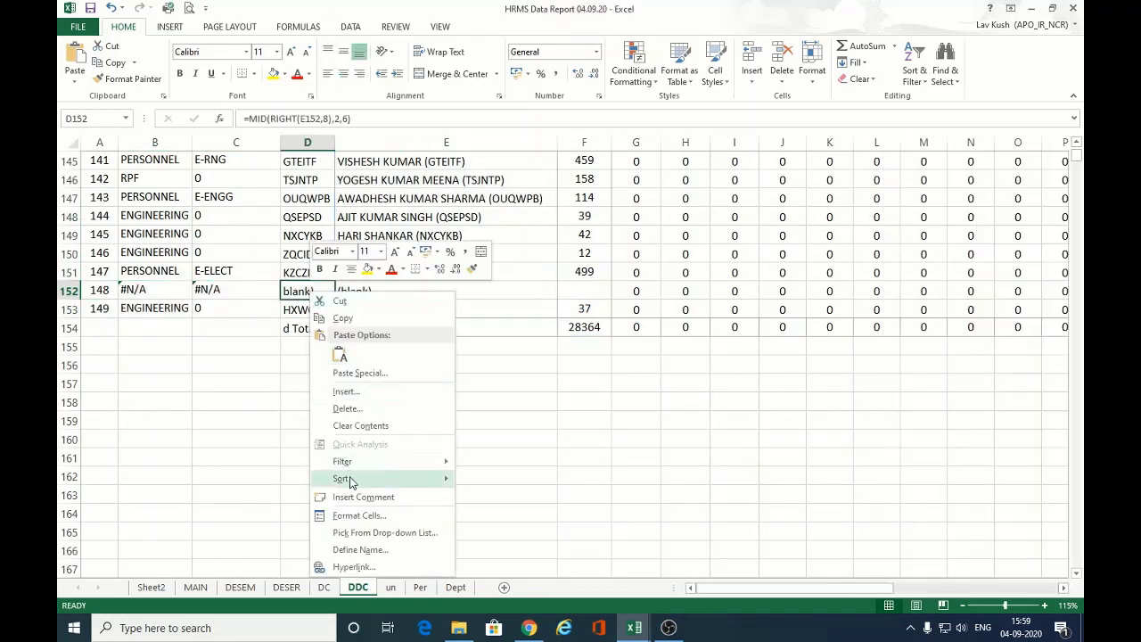
right_click(464, 292)
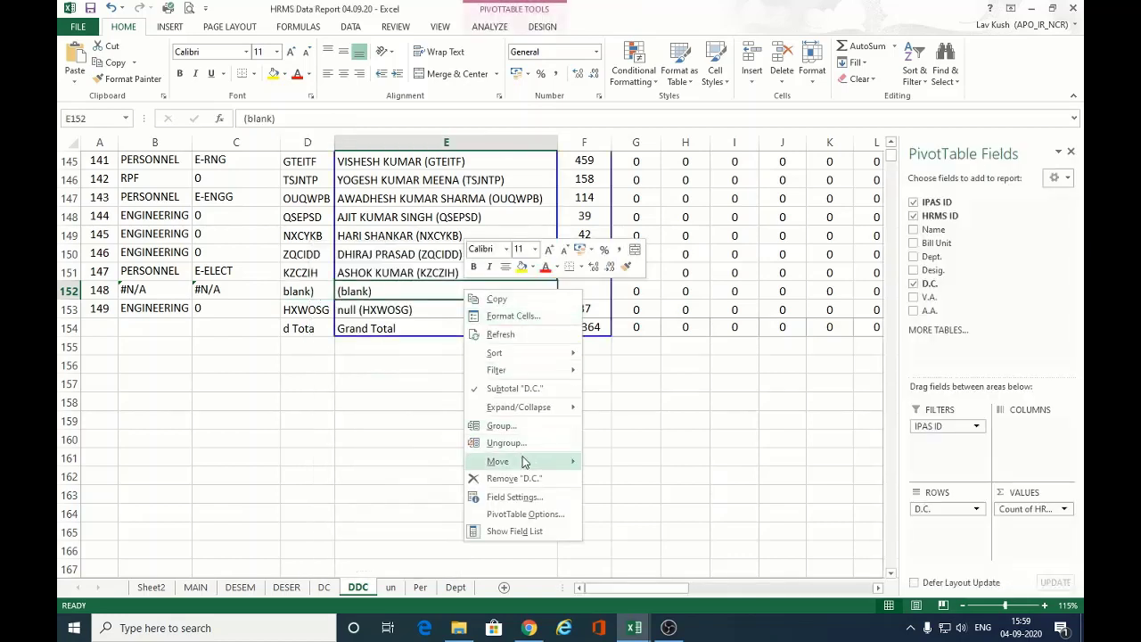
mouse_move(525, 462)
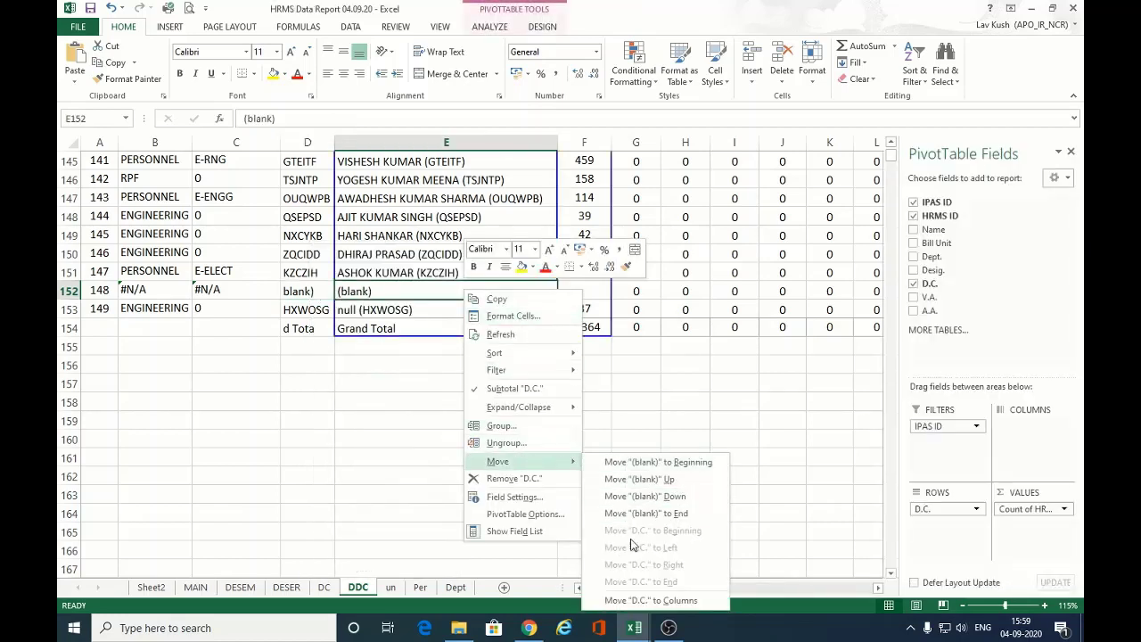
left_click(644, 515)
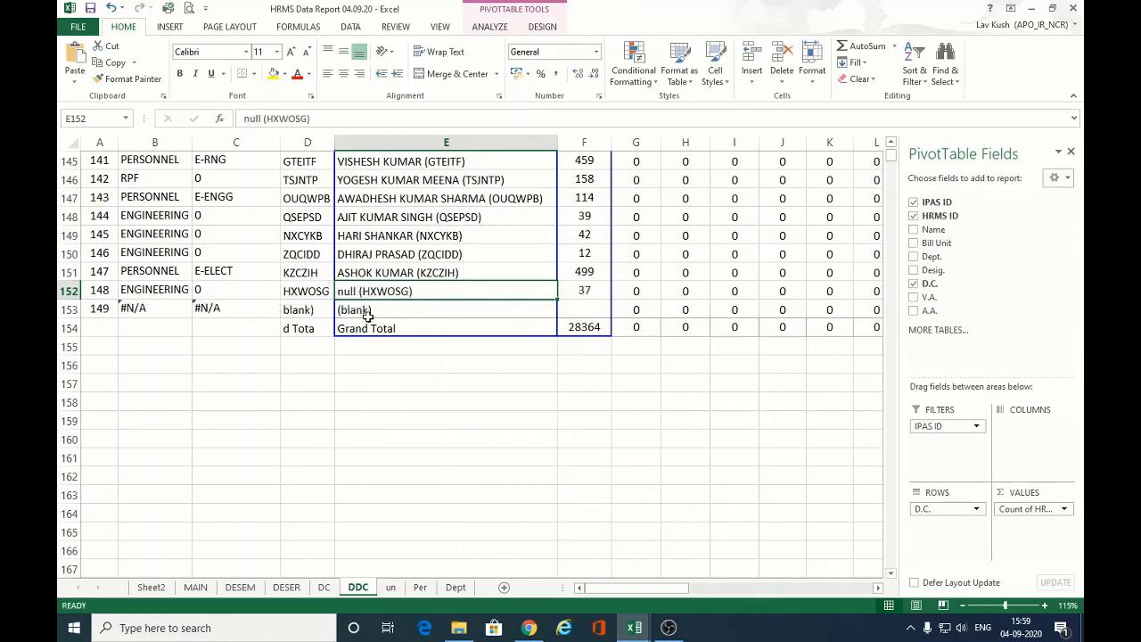
Clear the stray #N/A values in B153:C153 and the leftover 149 in A153.
left_click_drag(129, 306, 208, 309)
key("Delete")
key("Left")
key("Delete")
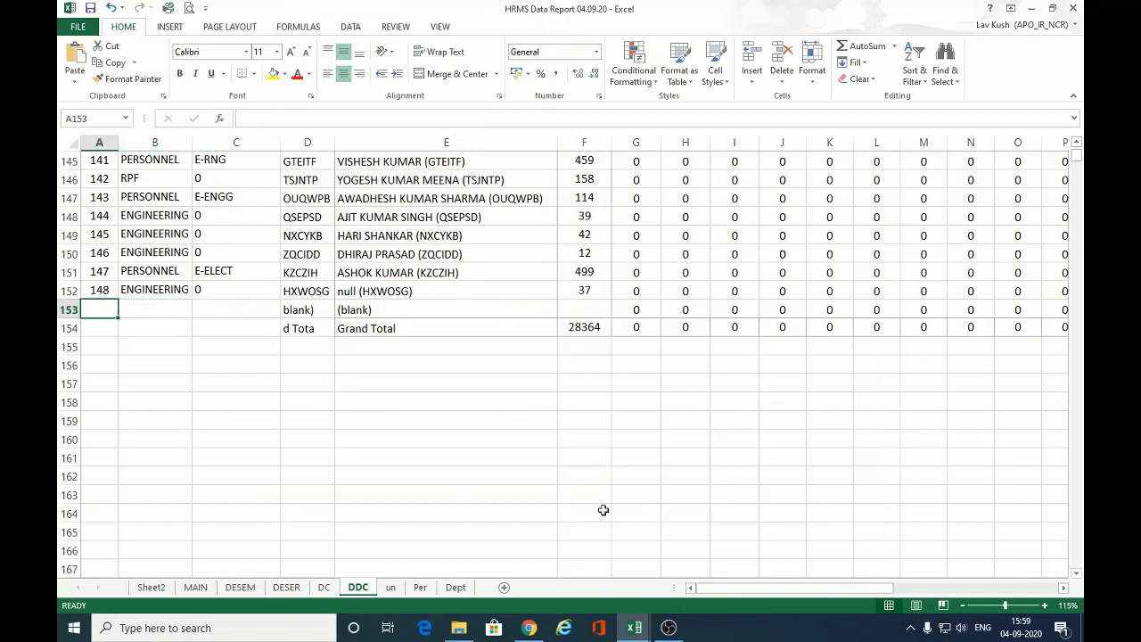
Inspect the DEPTT filter list and close it without changes.
left_click_drag(735, 596, 751, 596)
scroll(206, 225, "up", 20)
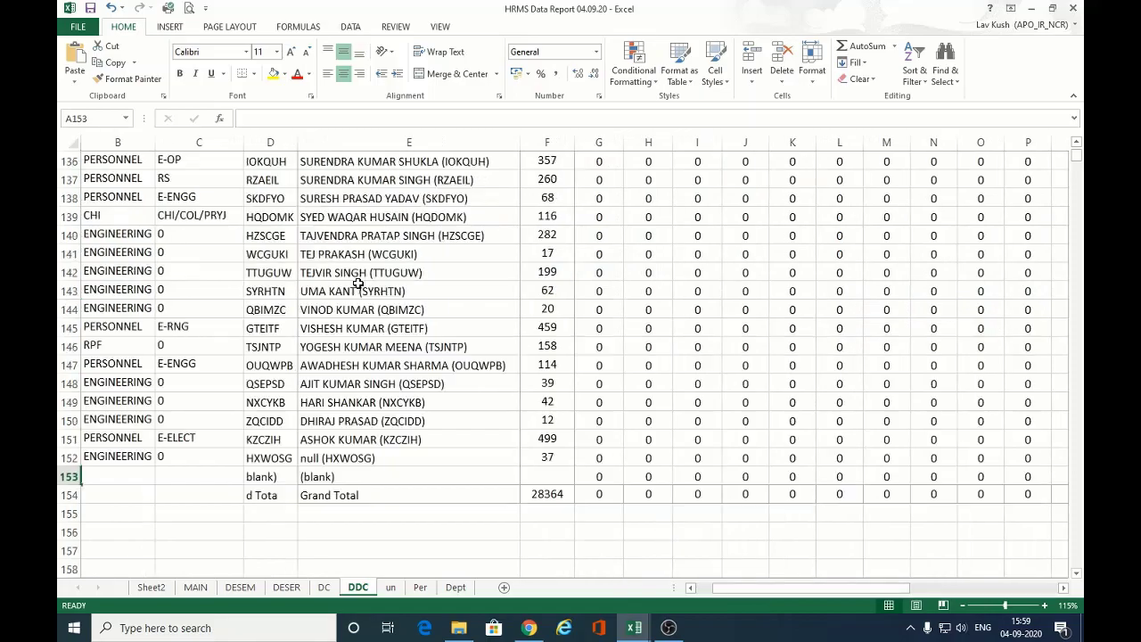
scroll(205, 224, "up", 20)
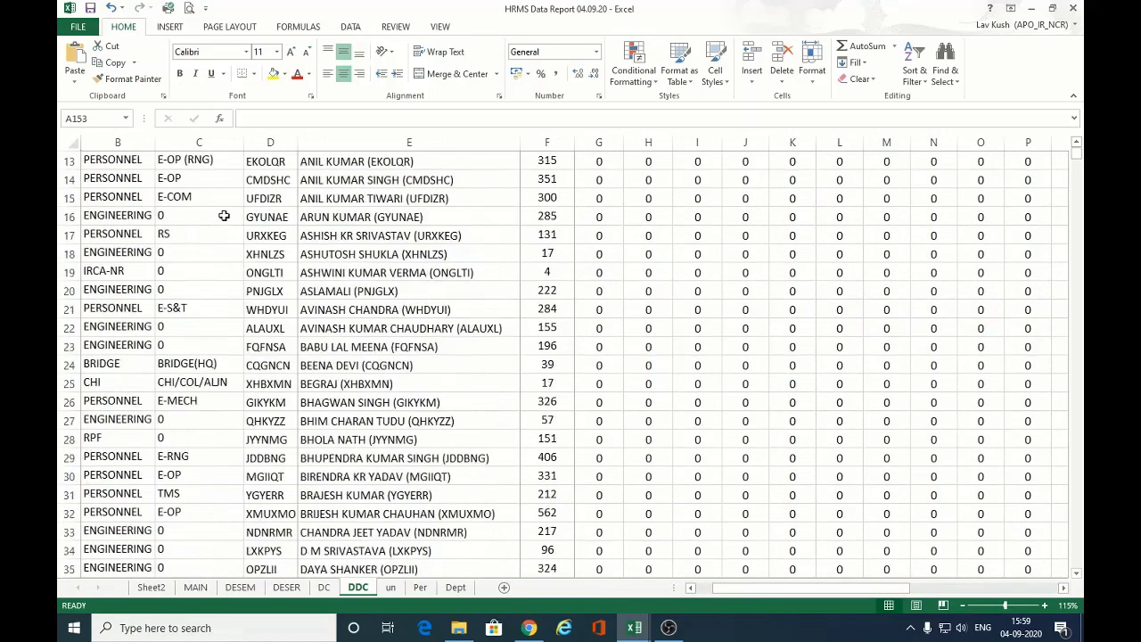
left_click(148, 213)
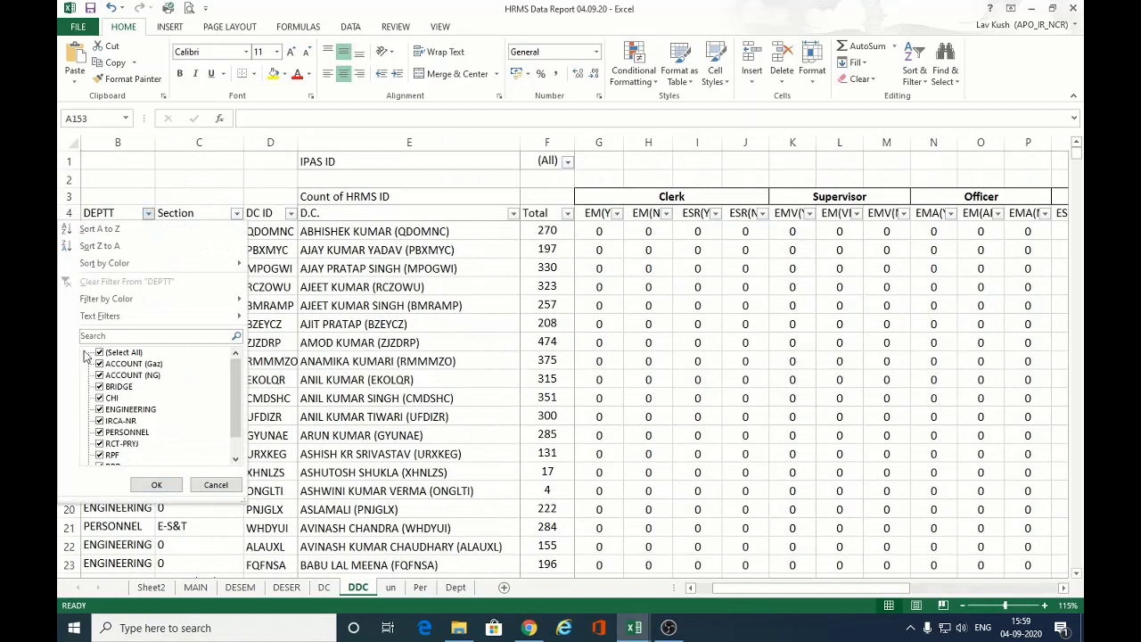
left_click(100, 352)
scroll(238, 410, "down", 1)
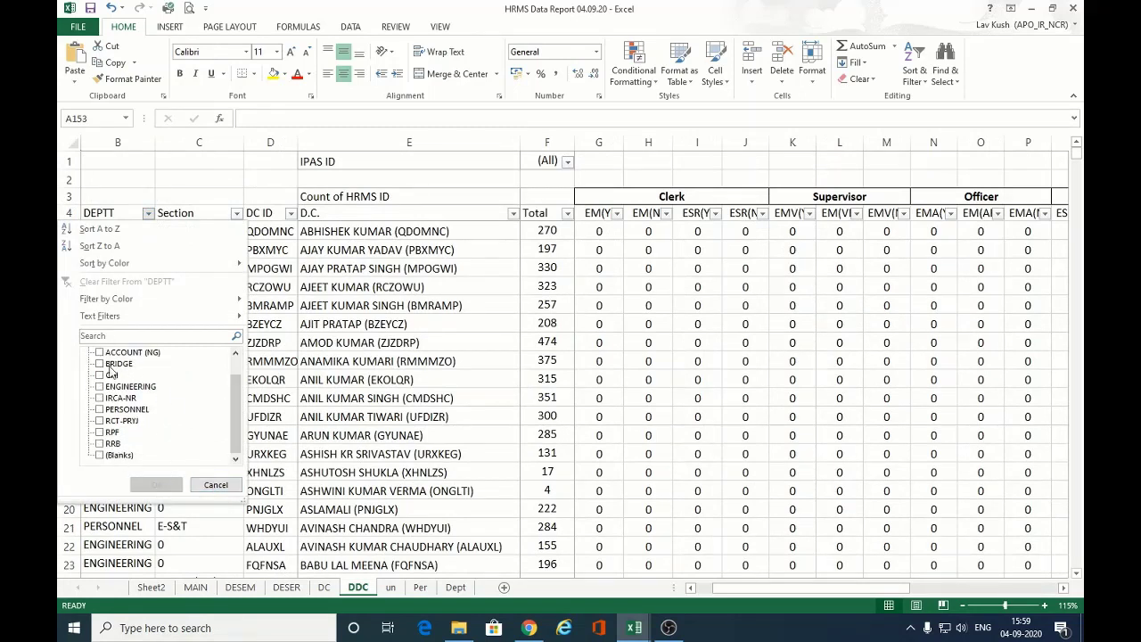
left_click(216, 486)
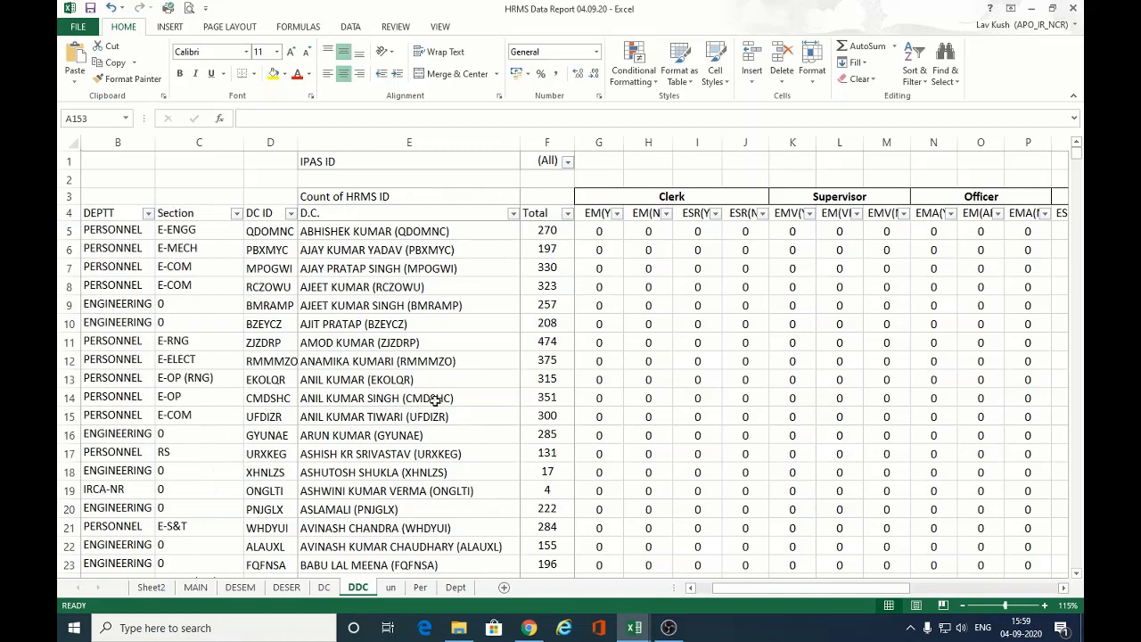
Check the MAIN and DESEM sheets, then open IR-HRMS Employee Master > Data Entry Summary.
left_click(195, 587)
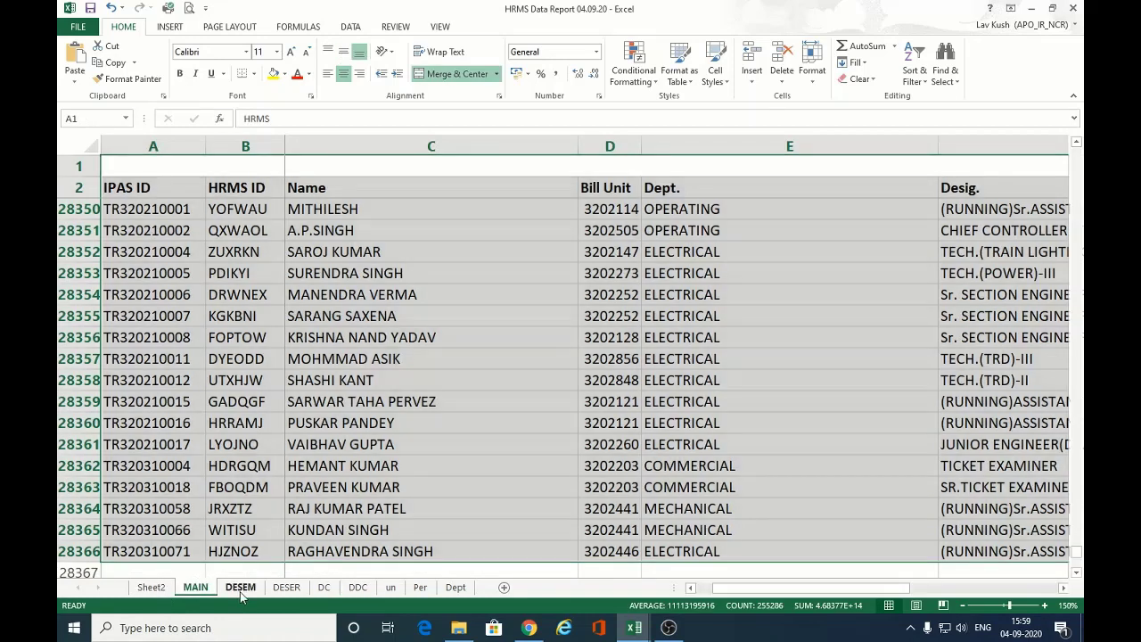
left_click(240, 588)
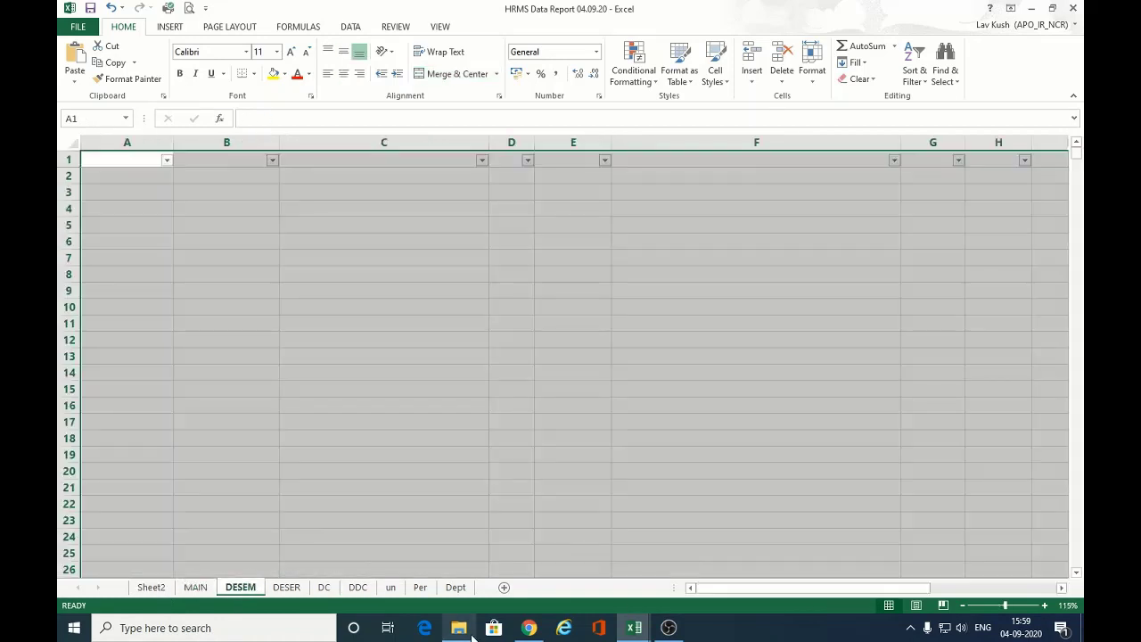
left_click(529, 628)
left_click(153, 262)
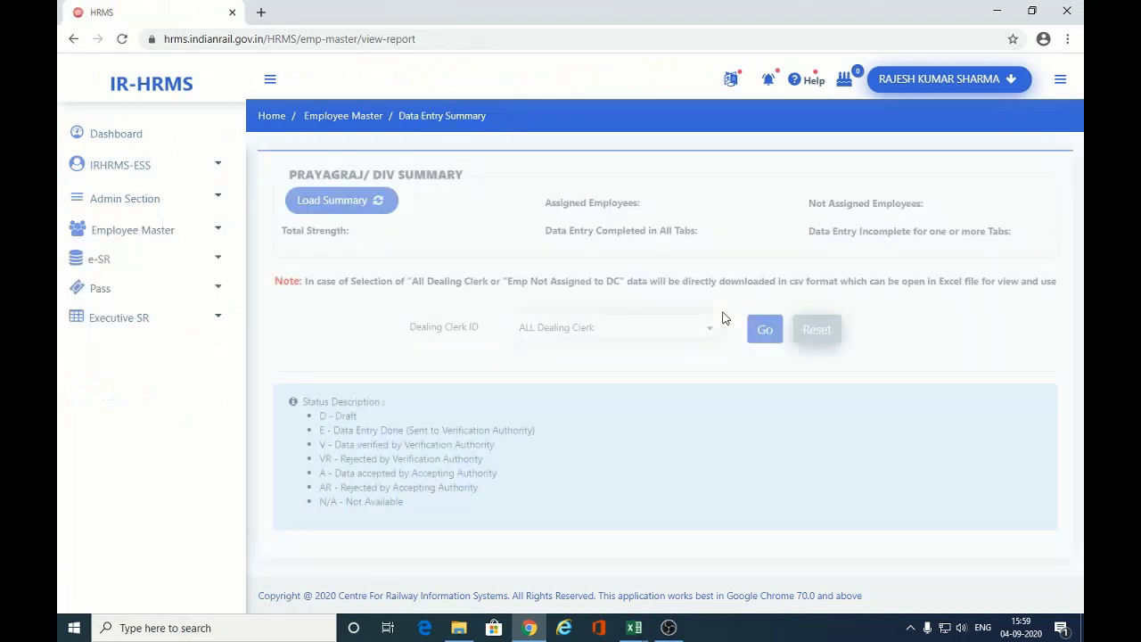
Download the ALL Dealing Clerk summary as CSV, then open e-SR Data Entry Summary.
left_click(747, 353)
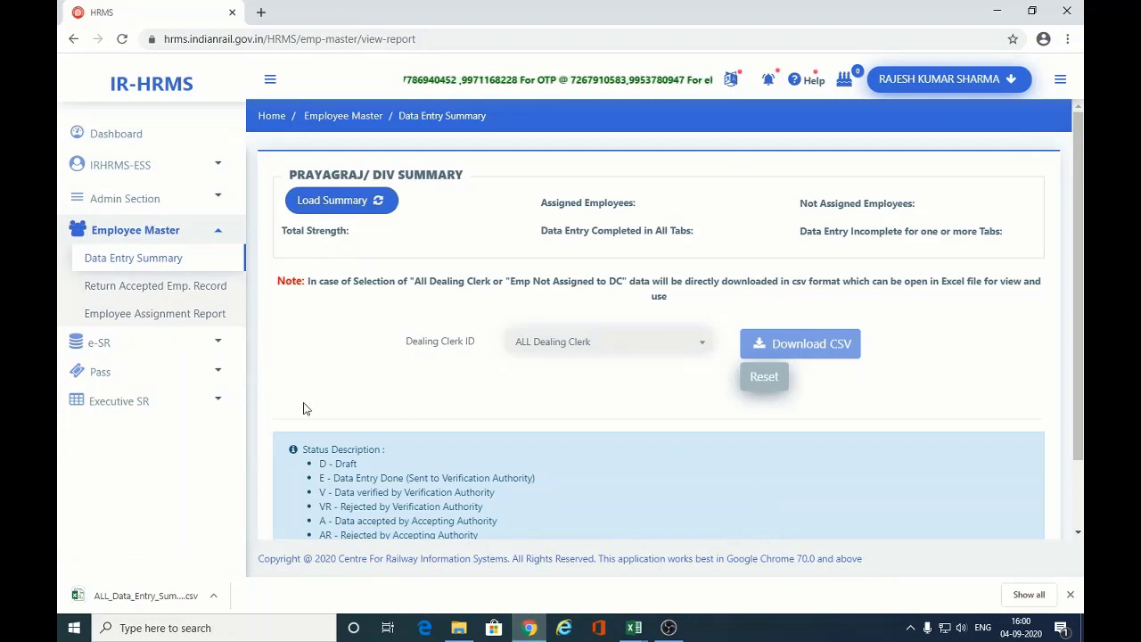
left_click(128, 352)
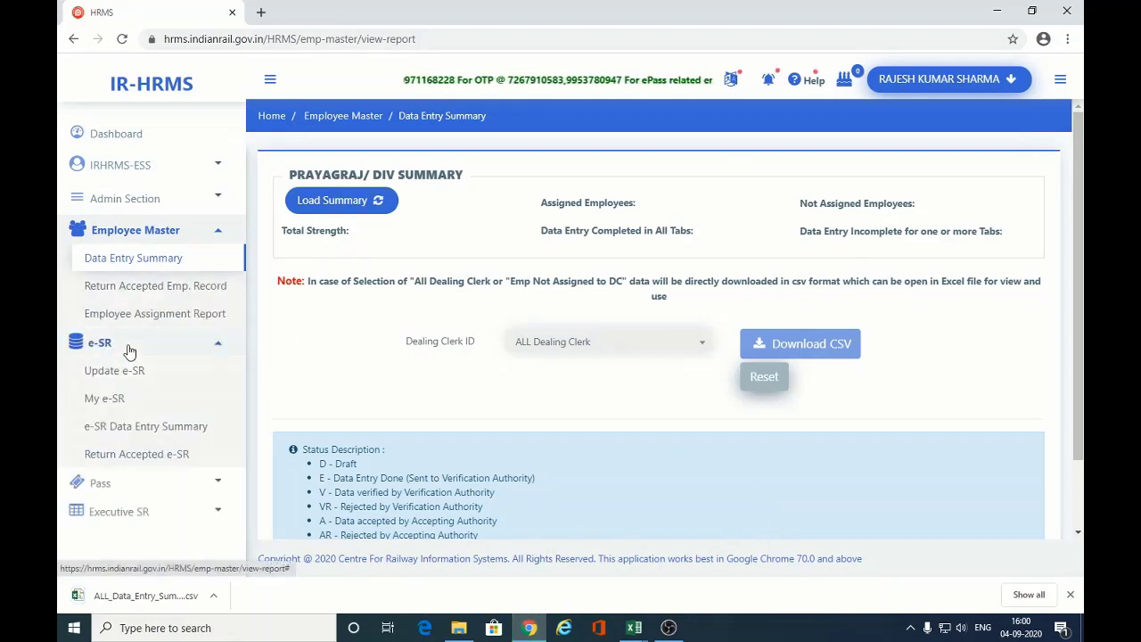
left_click(125, 426)
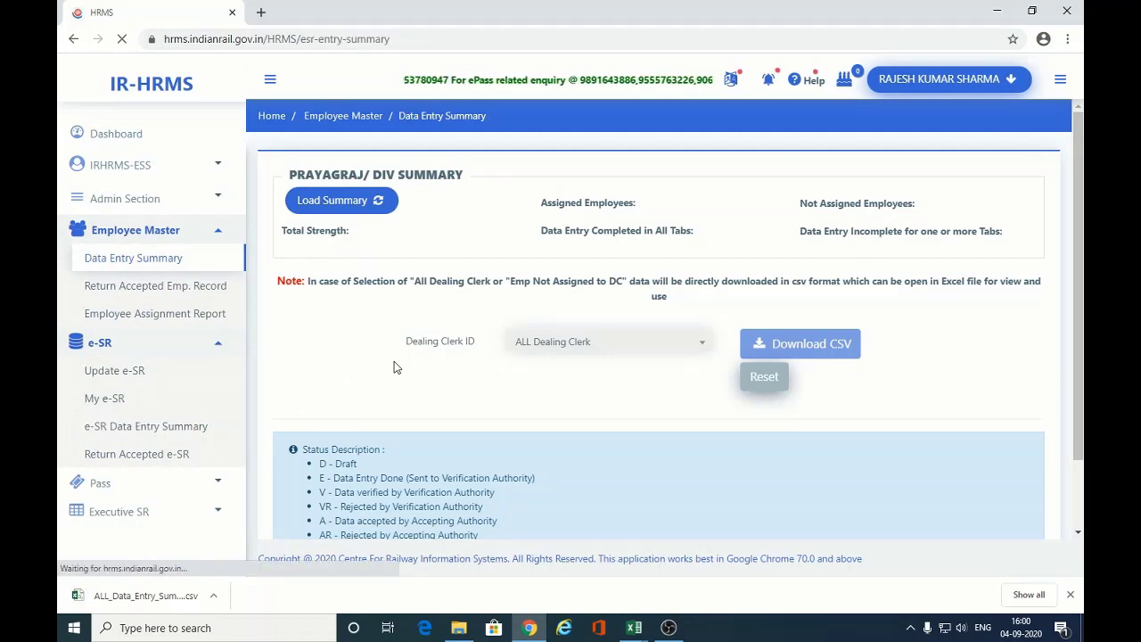
Download the all-clerks e-SR data entry summary CSV and open ALL_Data_Entry_Summary_For_ALDD (7) in Excel.
left_click(831, 346)
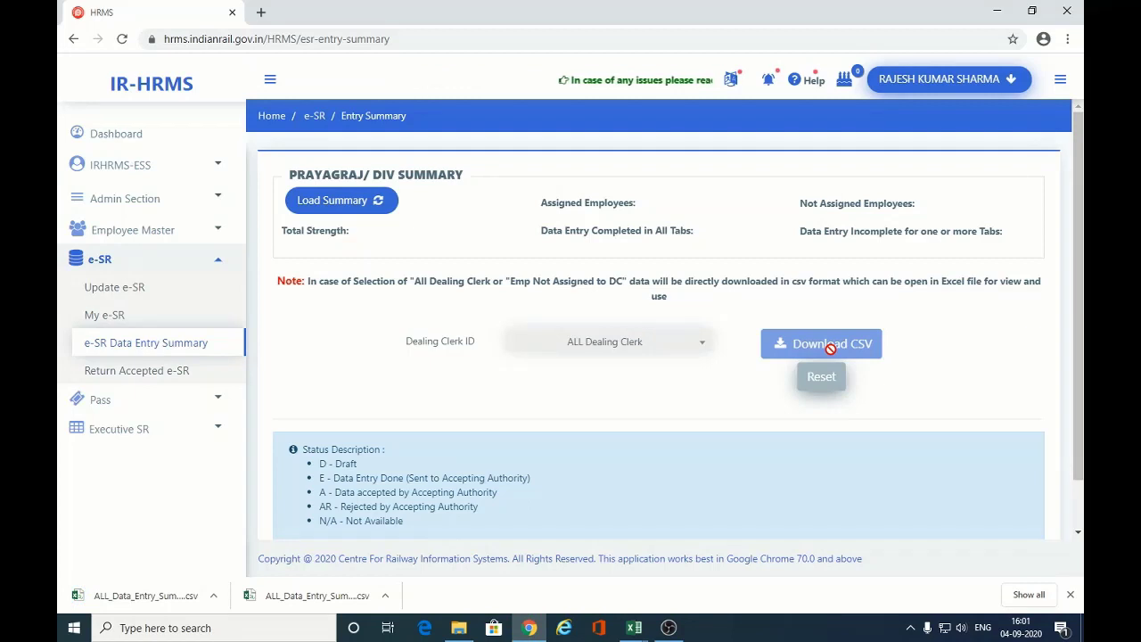
left_click(303, 595)
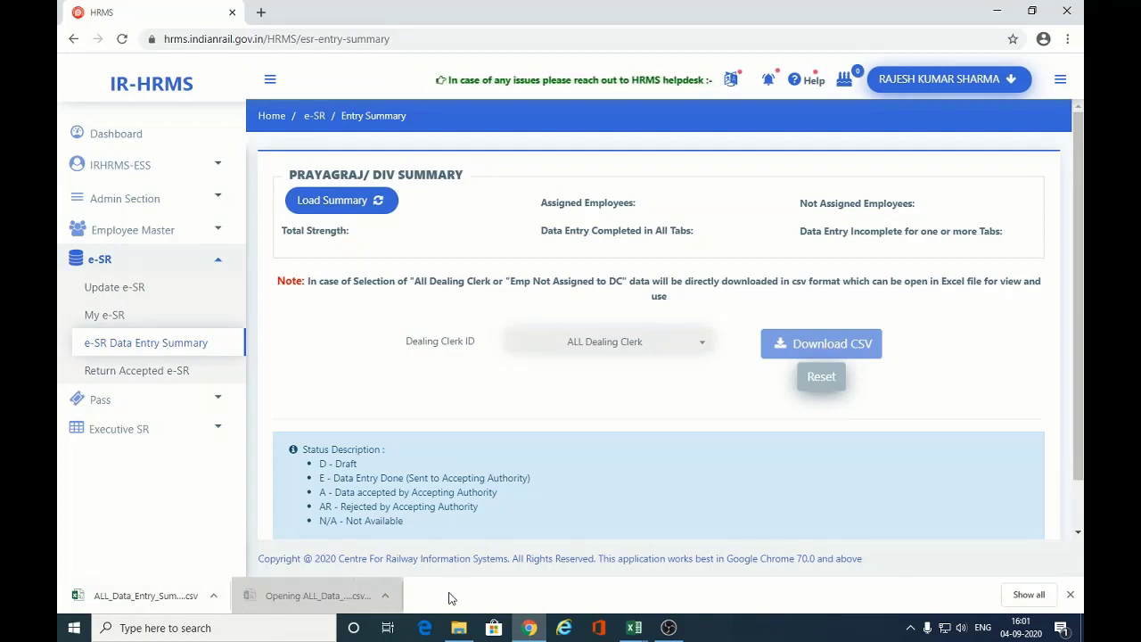
key("ctrl+shift+Right")
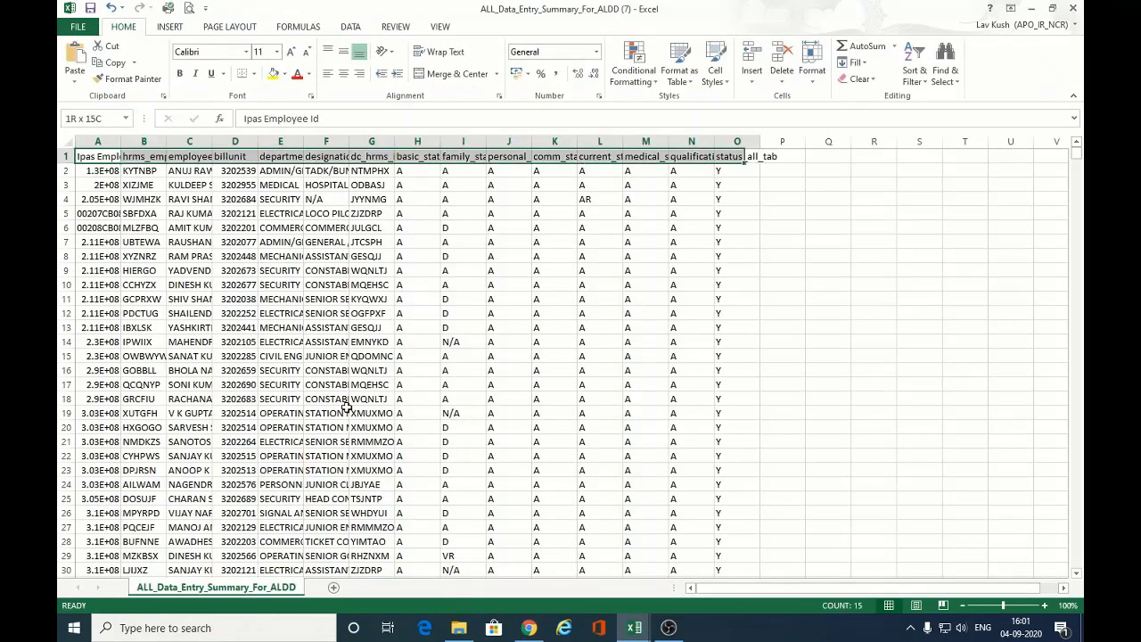
Copy the full e-SR summary table, columns A to O through row 28365, and return to HRMS Data Report.
key("ctrl+shift+Down")
key("ctrl+c")
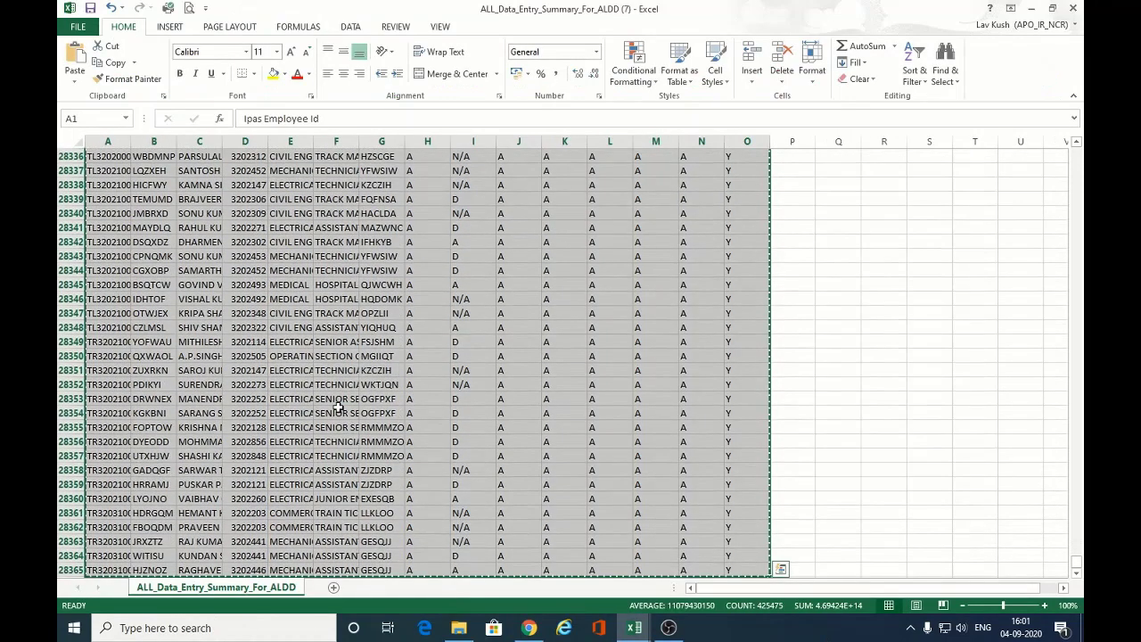
left_click(633, 628)
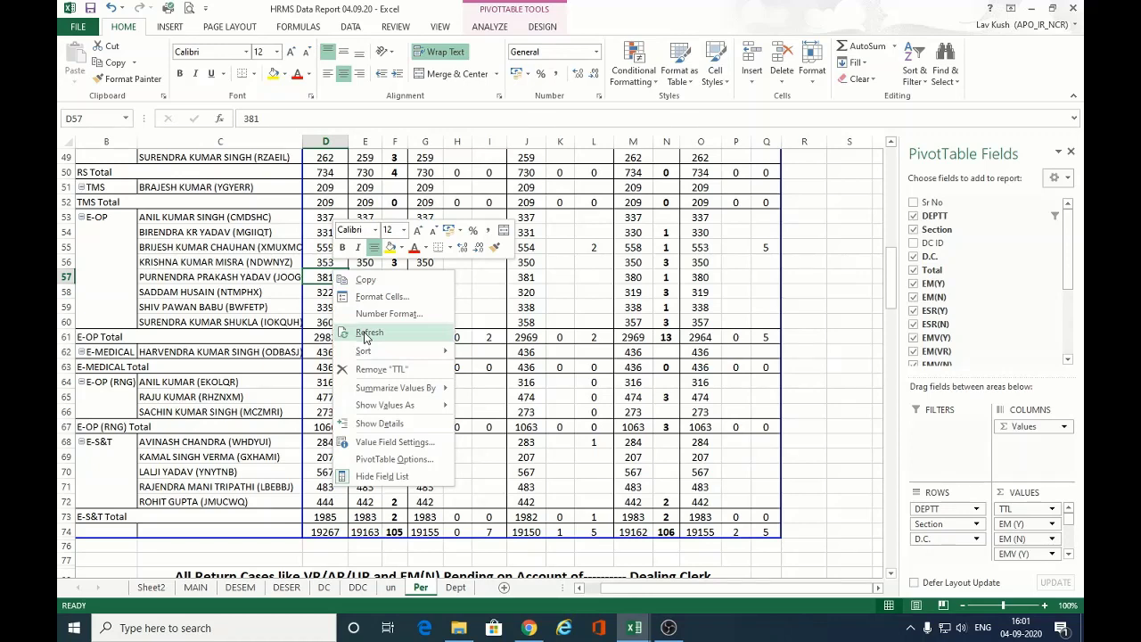
Refresh the pivot so the Dept sheet shows 28364 positions as on 04.09.20, then save.
left_click(368, 332)
key("ctrl+Page_Down")
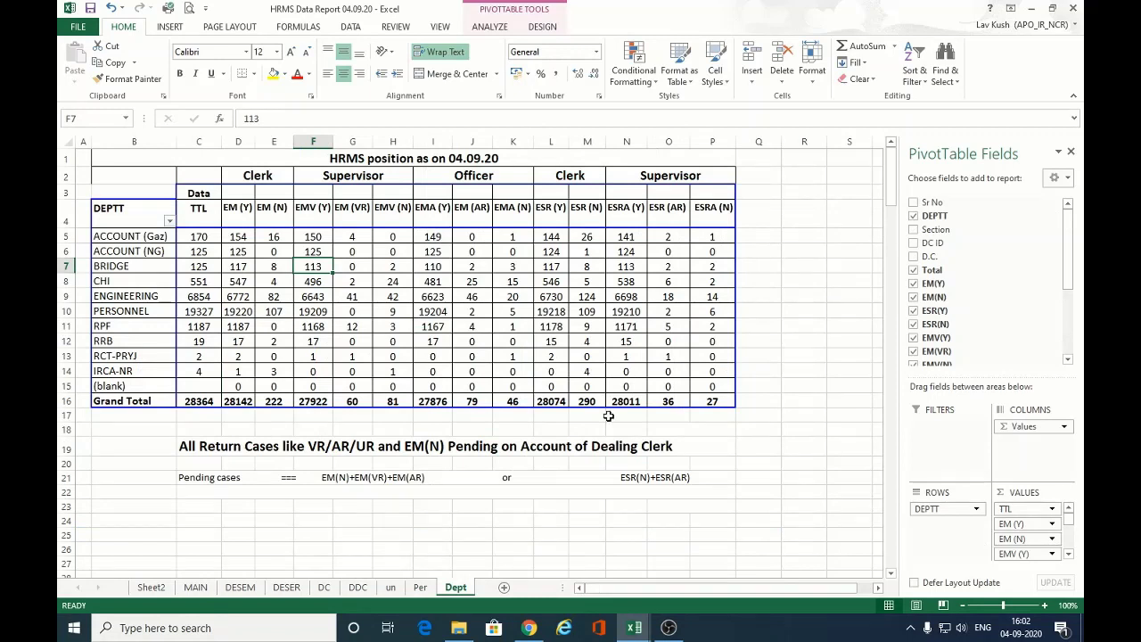
left_click(87, 8)
left_click(89, 9)
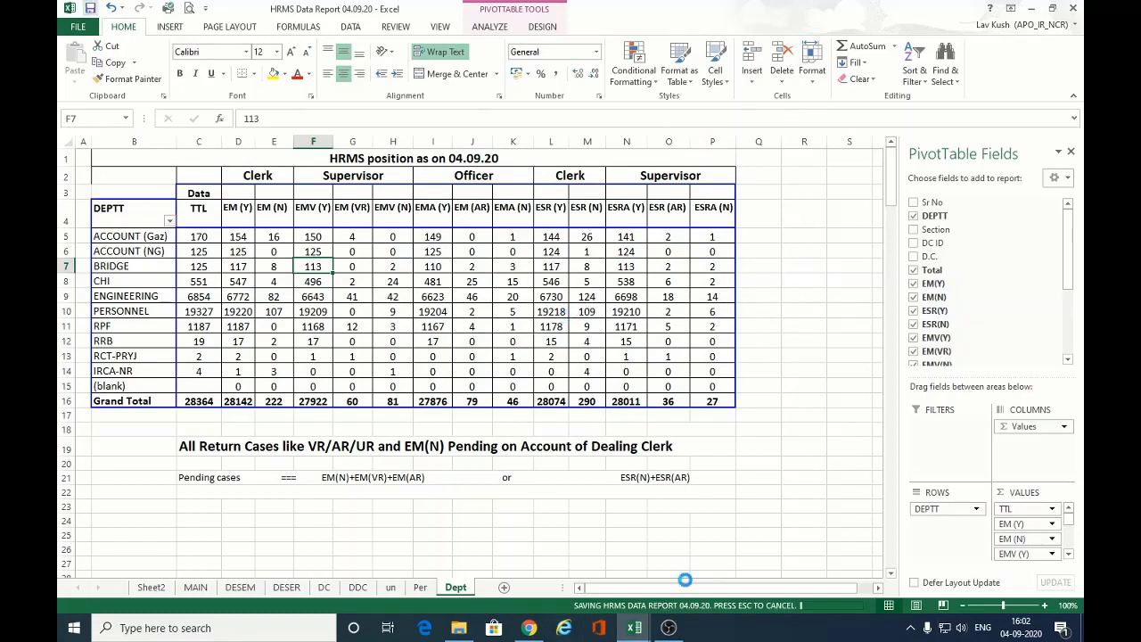